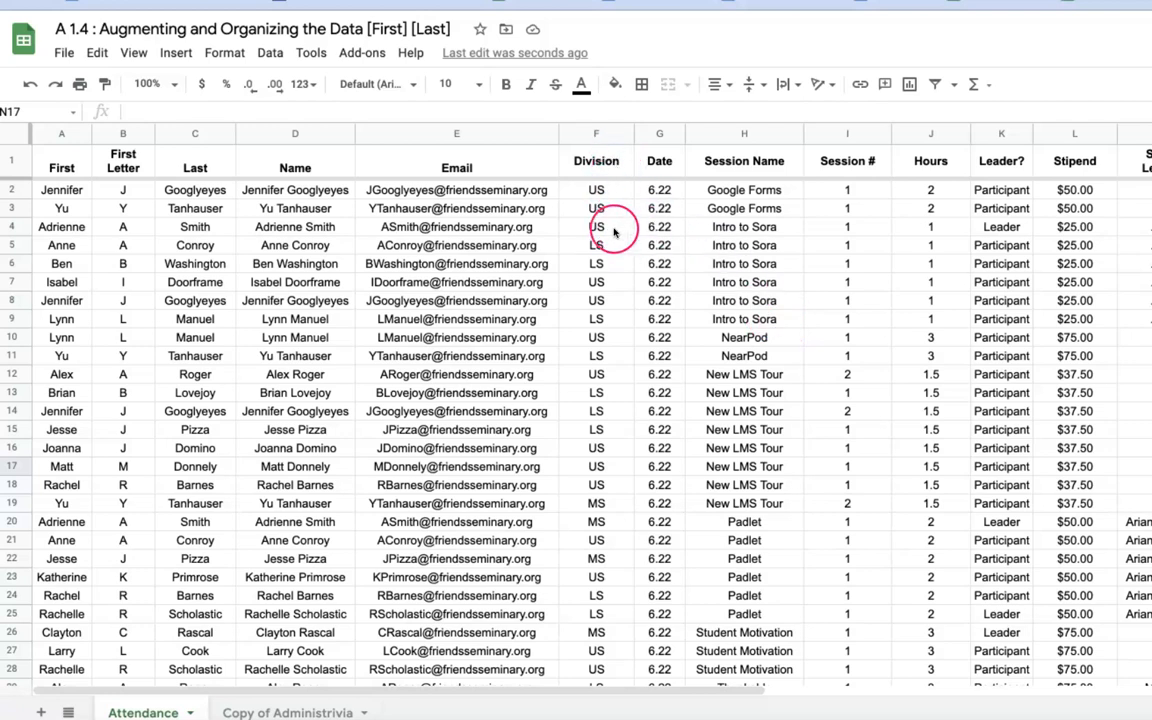
Try entering as;kdha;hgksdkg, ads and gasgasd;gahsdg;kdashg in Division cells F4, F5 and F6.
left_click(614, 232)
type("as;kdha;hgksdkg")
key("Return")
type("ads")
key("Return")
type("gasgasd;gahsdg;kdashg")
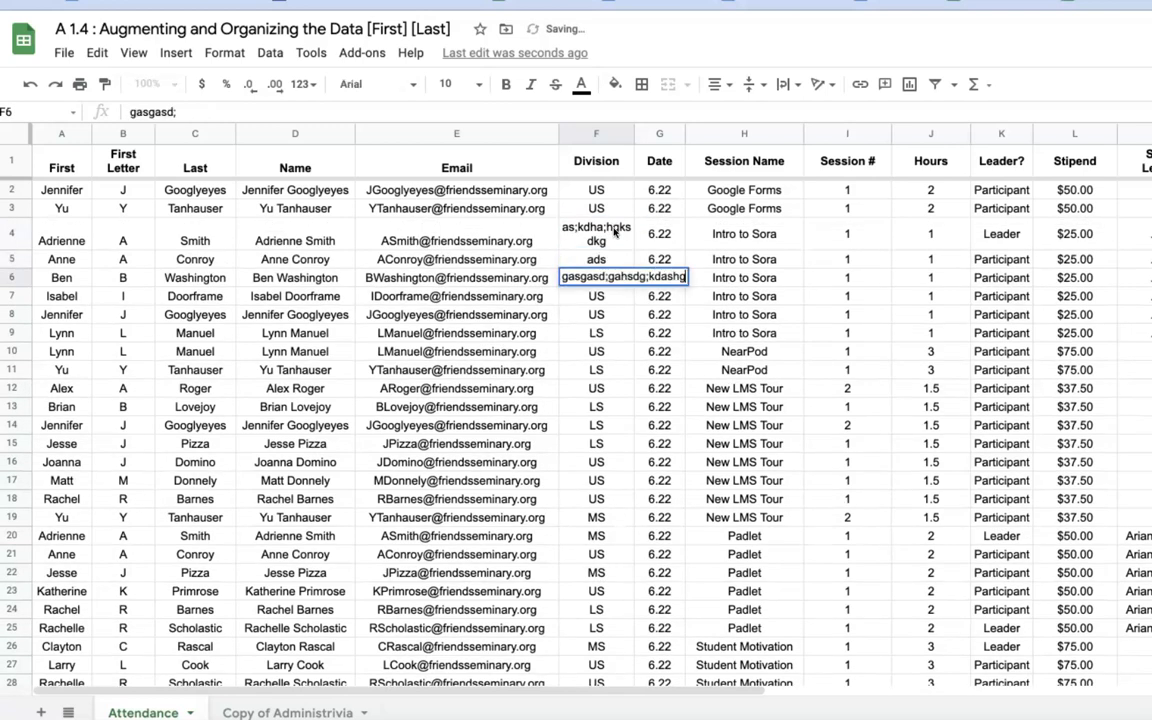
key("Return")
Undo the three arbitrary entries in Division cells F4:F6.
key("ctrl+z")
key("ctrl+z")
key("ctrl+z")
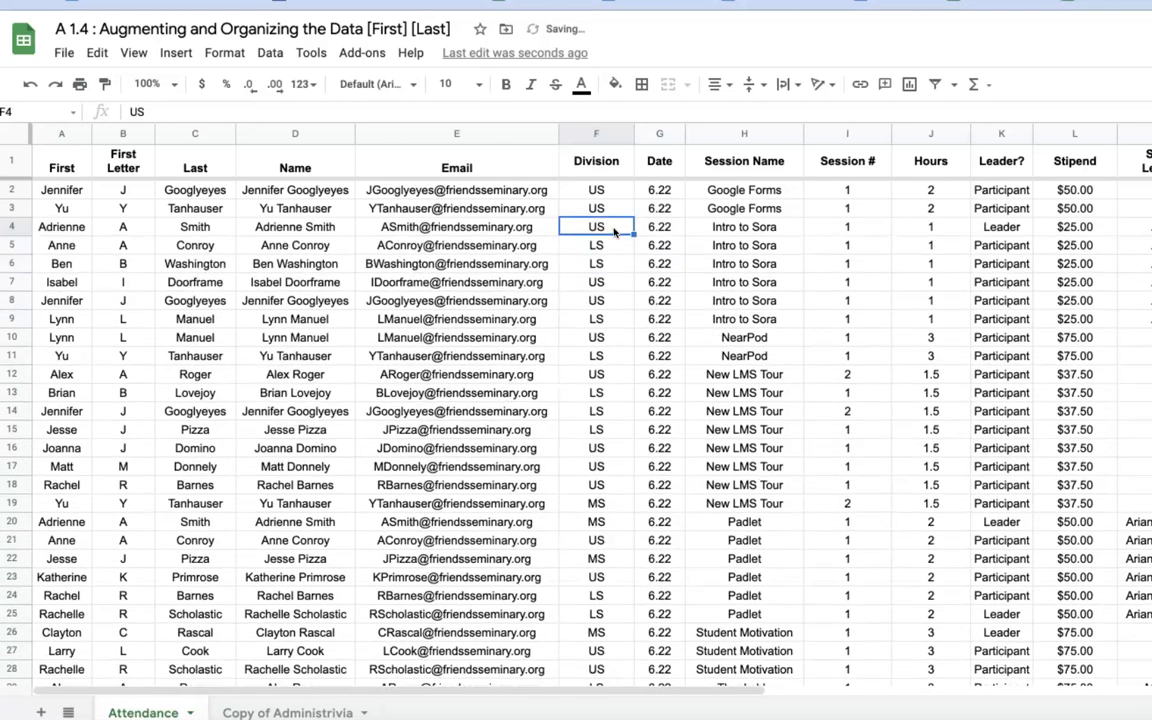
left_click(668, 208)
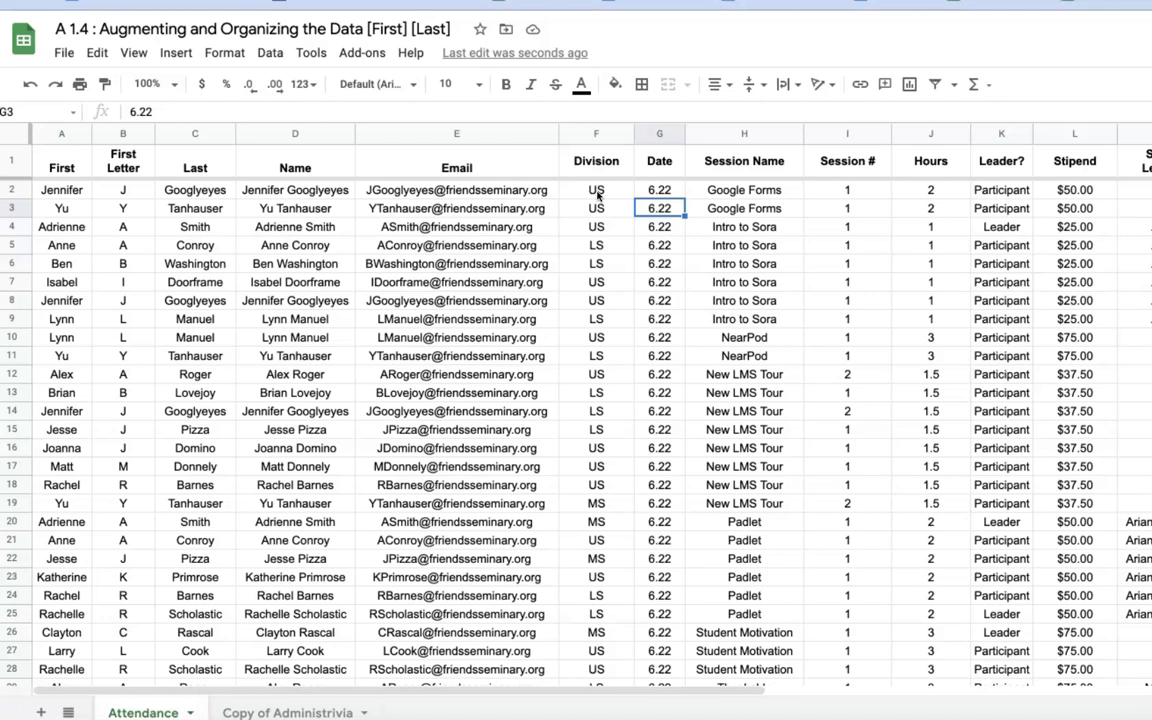
Open the data validation settings for the Division cells F2:F123.
left_click(597, 191)
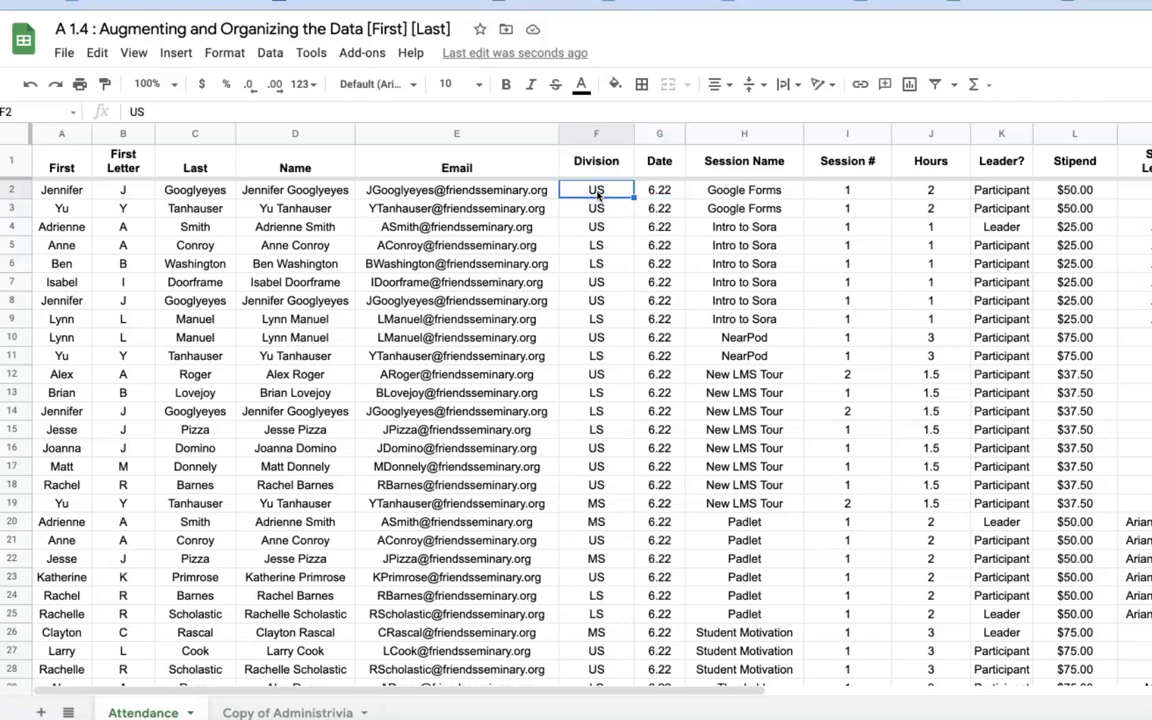
key("ctrl+shift+Down")
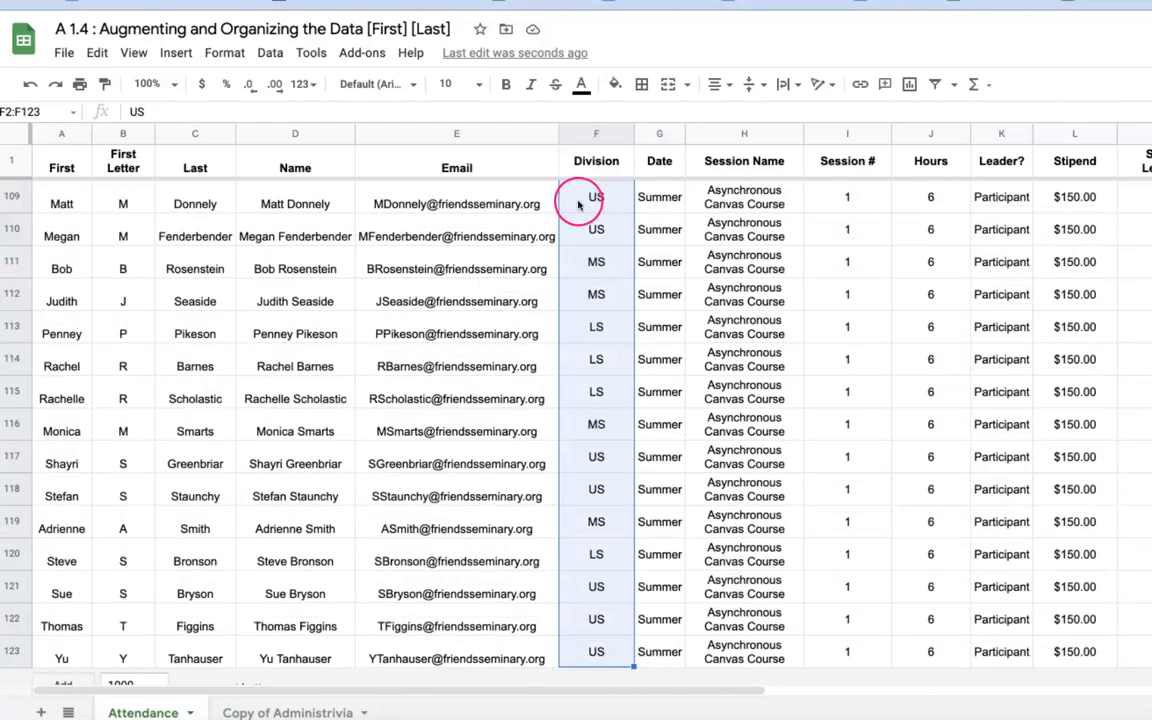
scroll(594, 257, "up", 10)
scroll(594, 258, "up", 15)
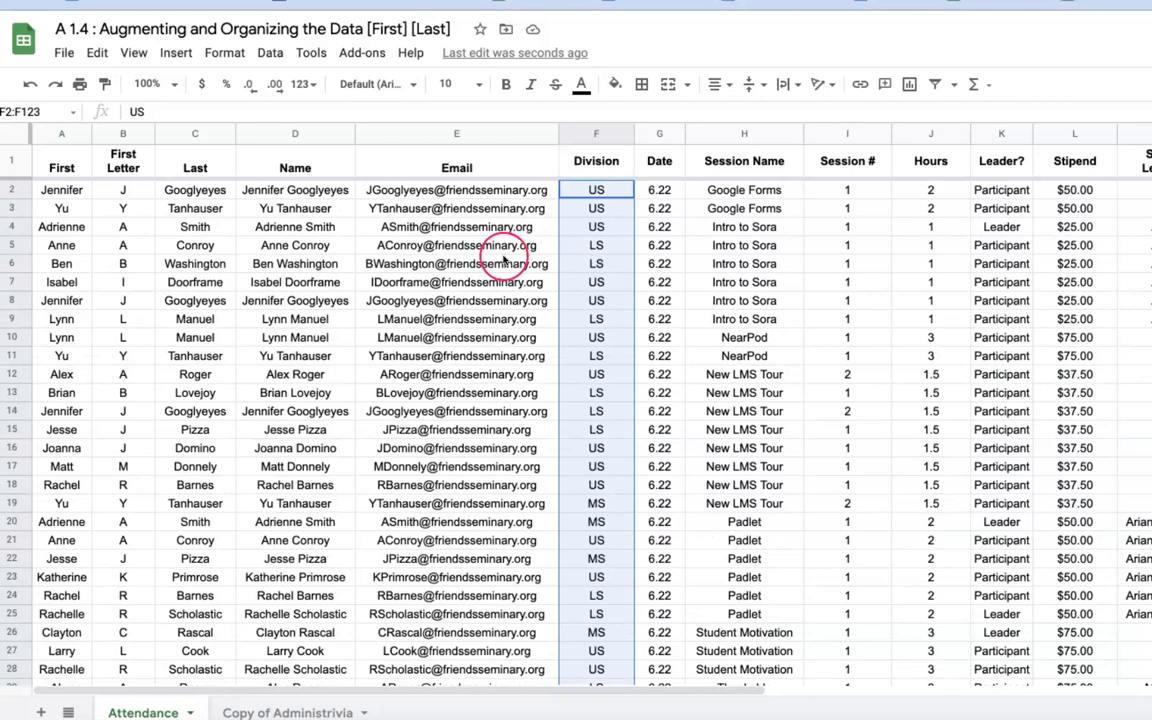
left_click(271, 56)
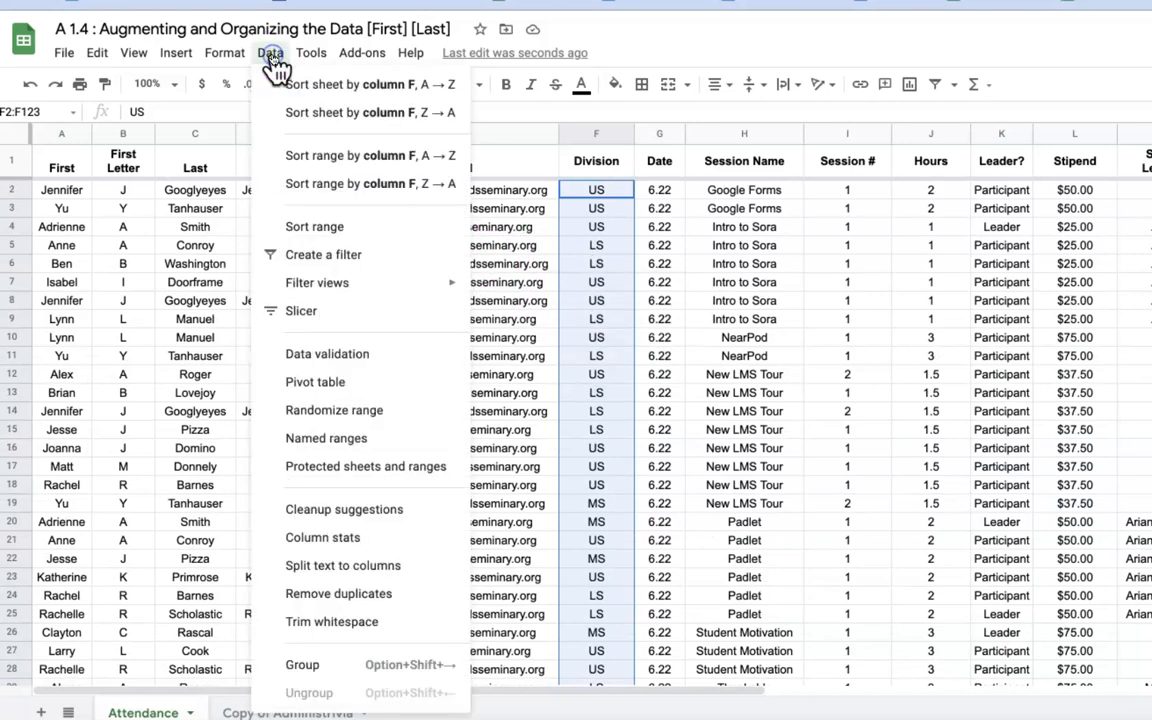
left_click(410, 368)
left_click(579, 283)
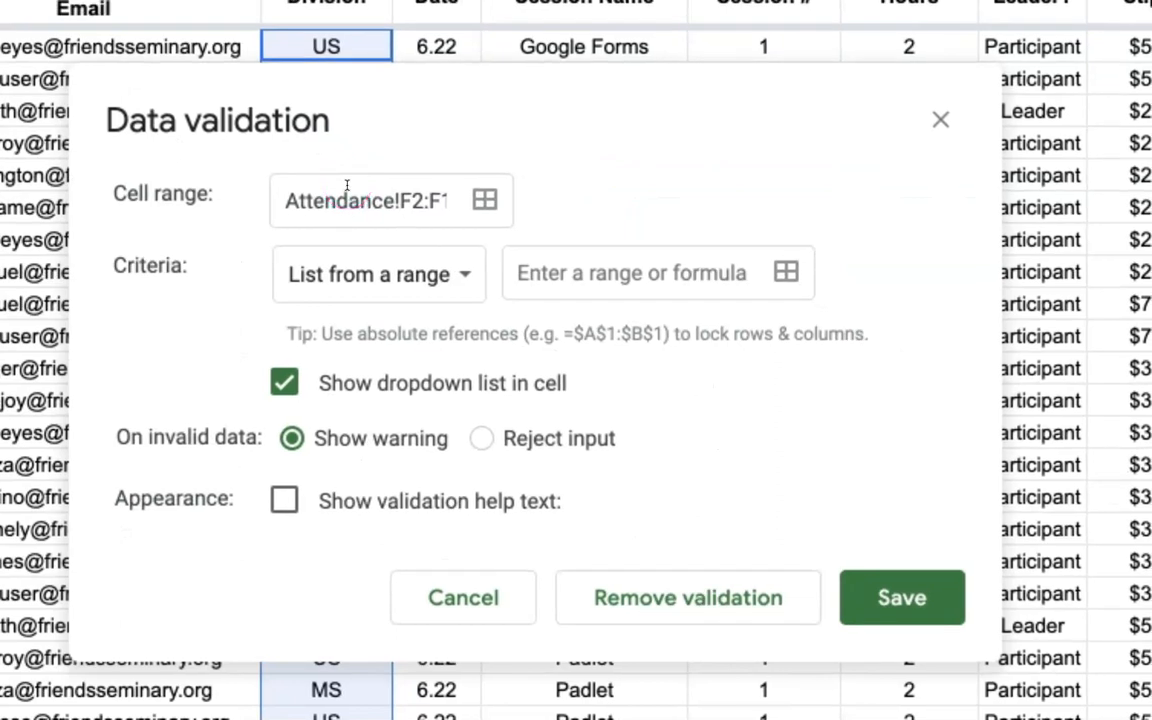
left_click(313, 44)
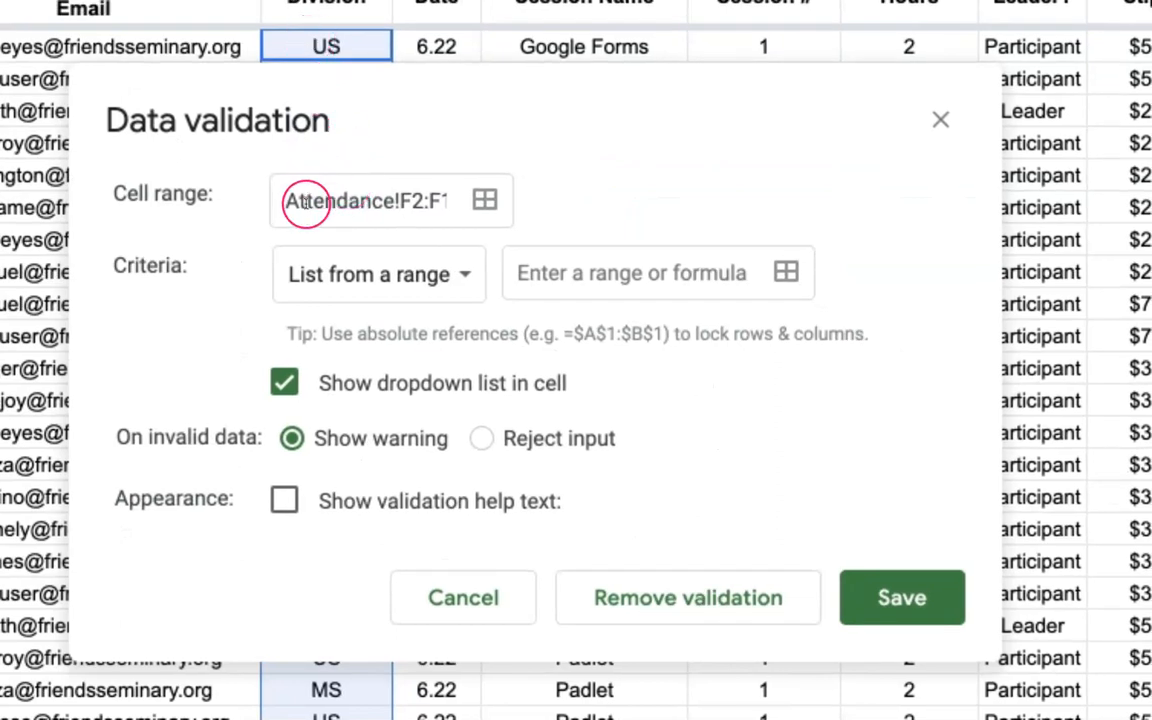
left_click(490, 192)
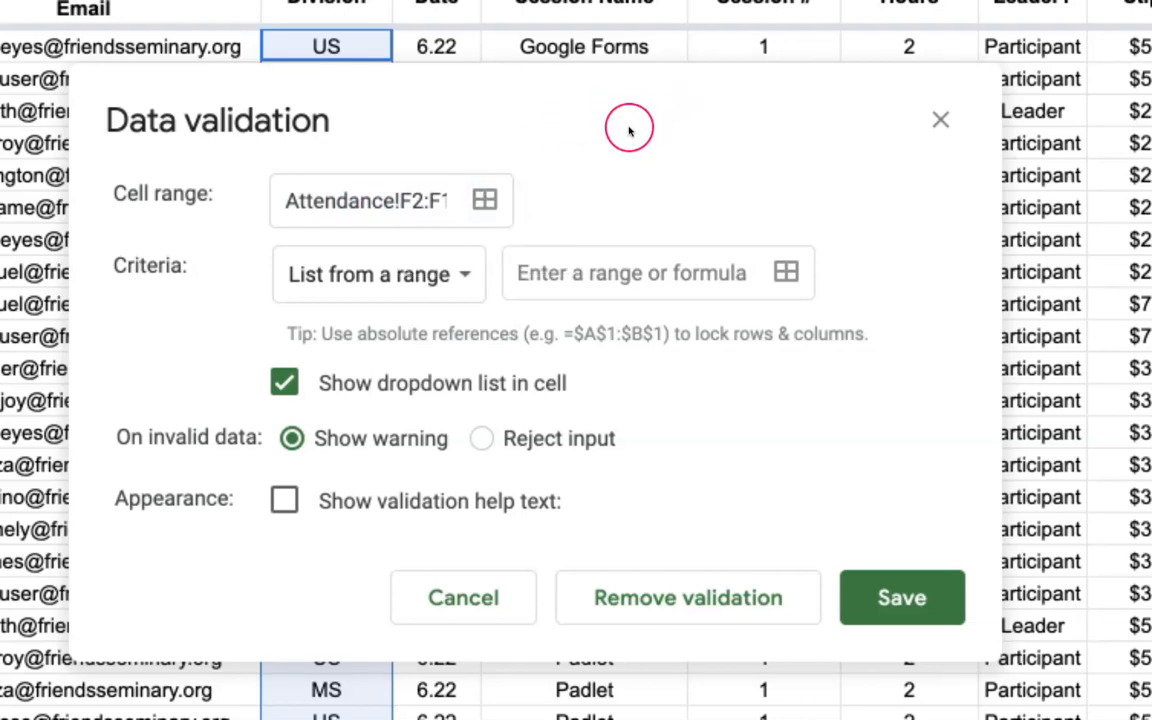
Restrict the Division cells to a list of items LS,MS,US, reject invalid input, and save the validation rule.
left_click(462, 278)
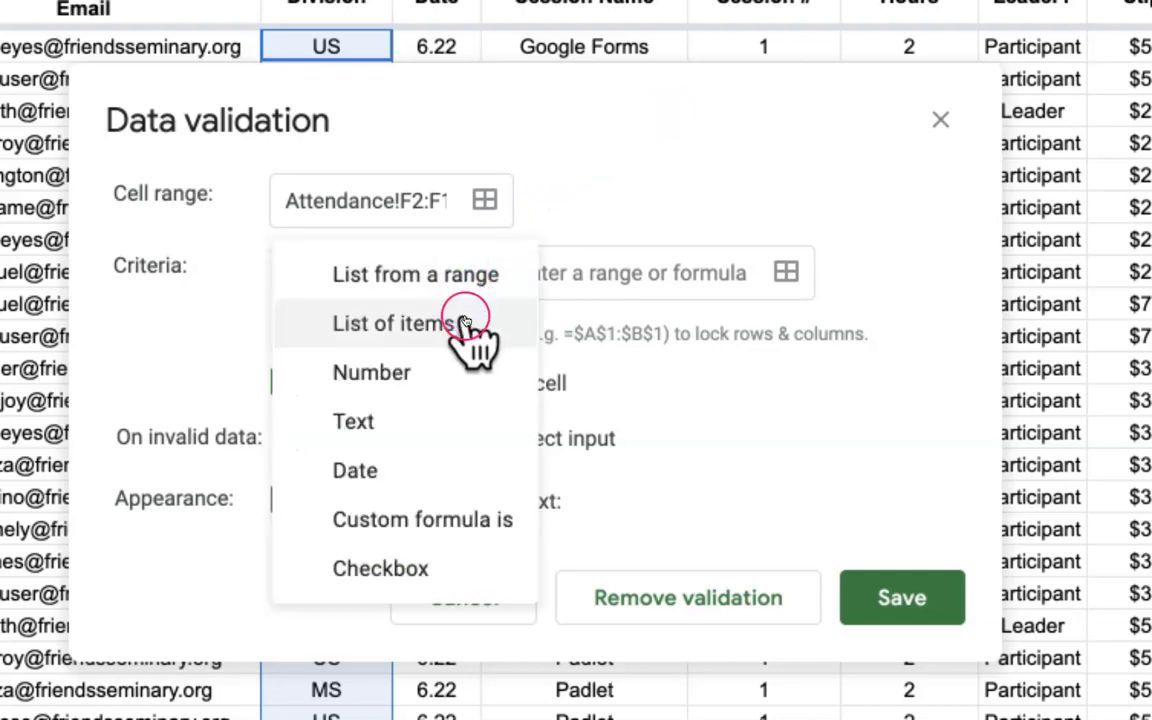
left_click(470, 326)
left_click(510, 274)
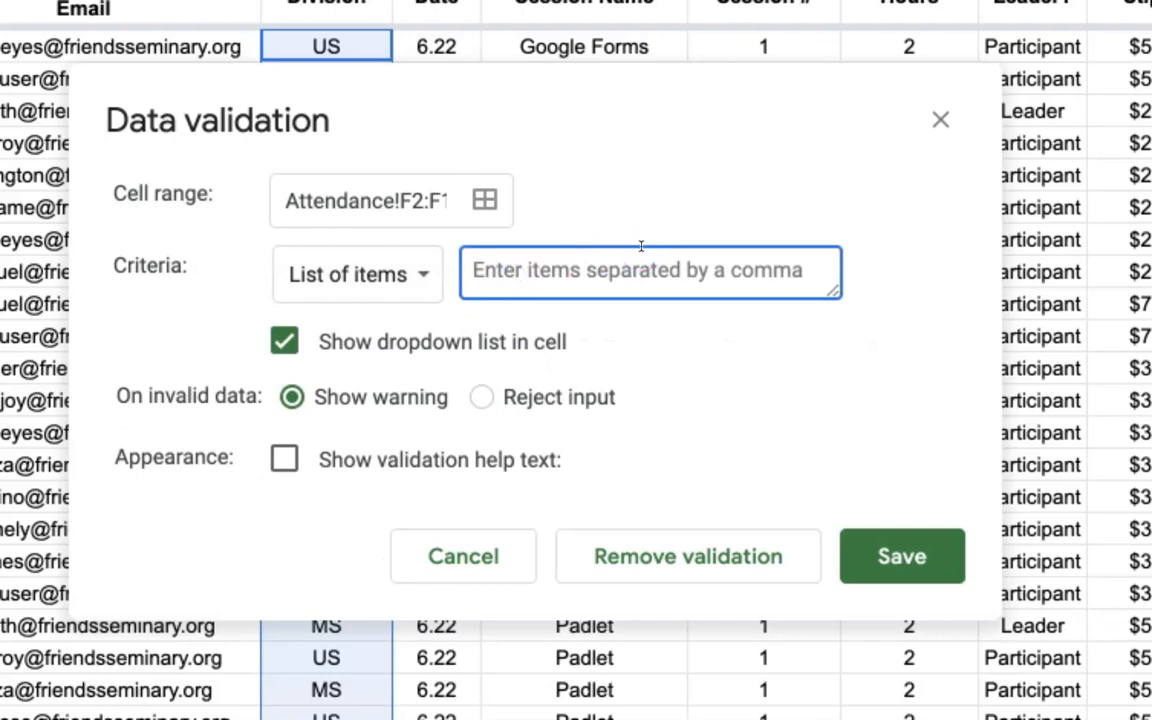
type("L")
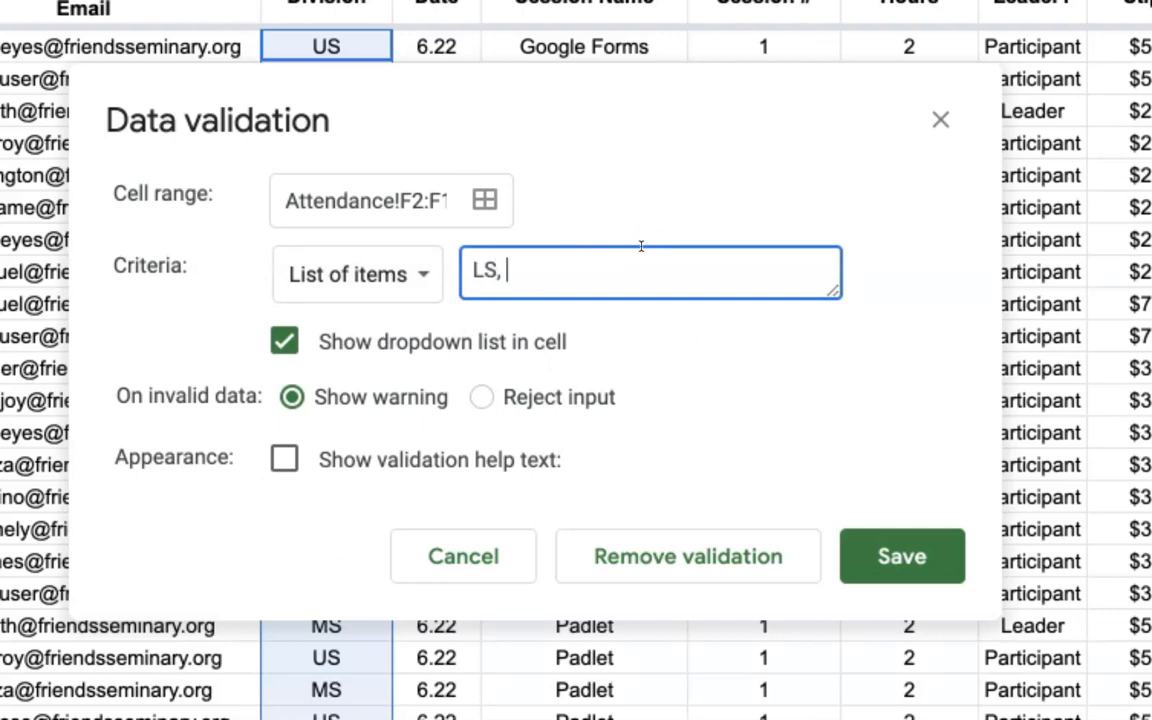
type("S,MS,US")
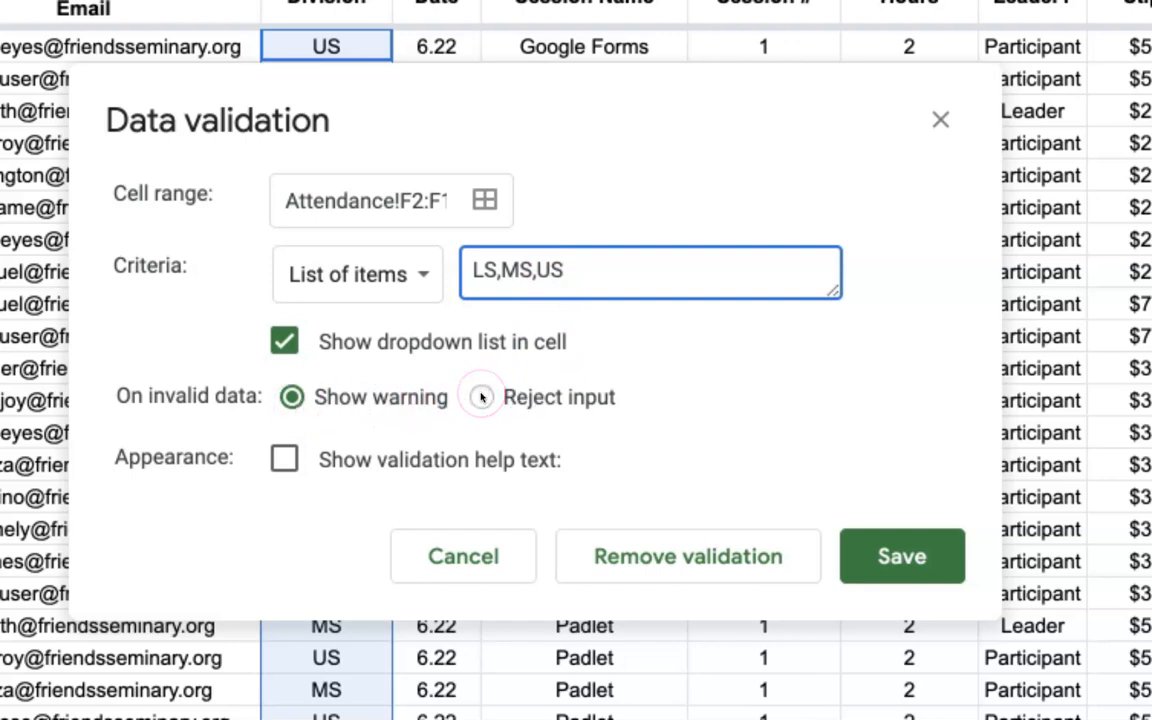
left_click(481, 398)
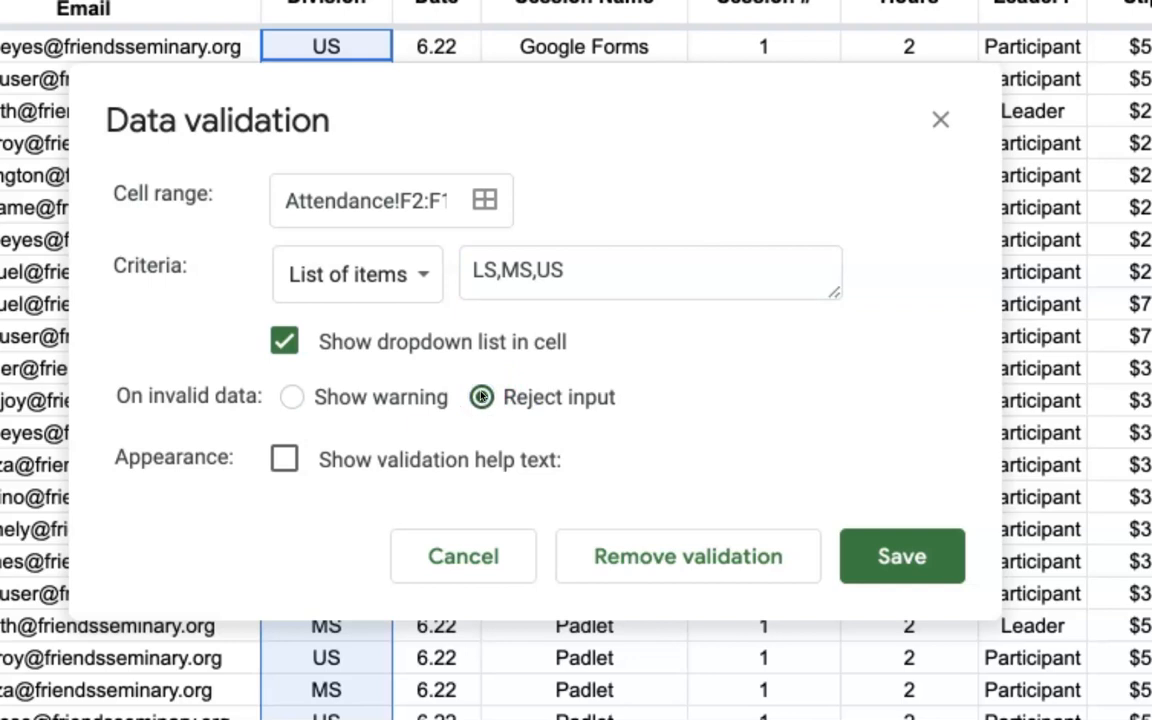
left_click(903, 560)
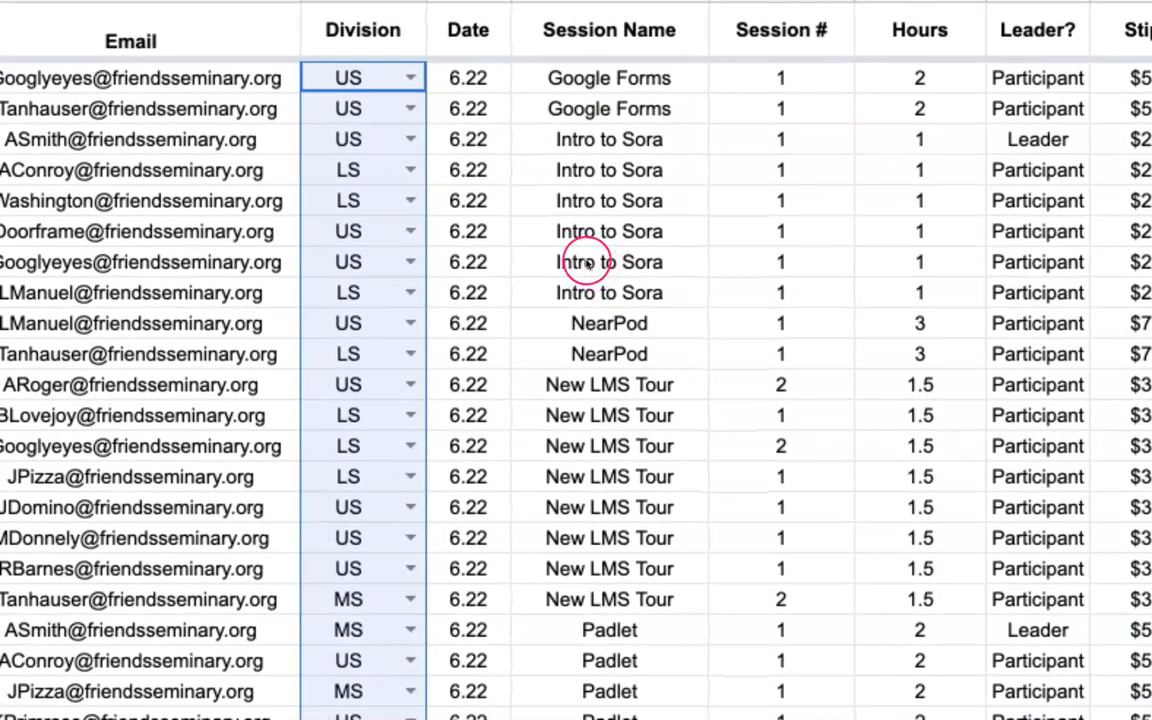
Clear the Division values in cells F2:F5.
left_click(515, 170)
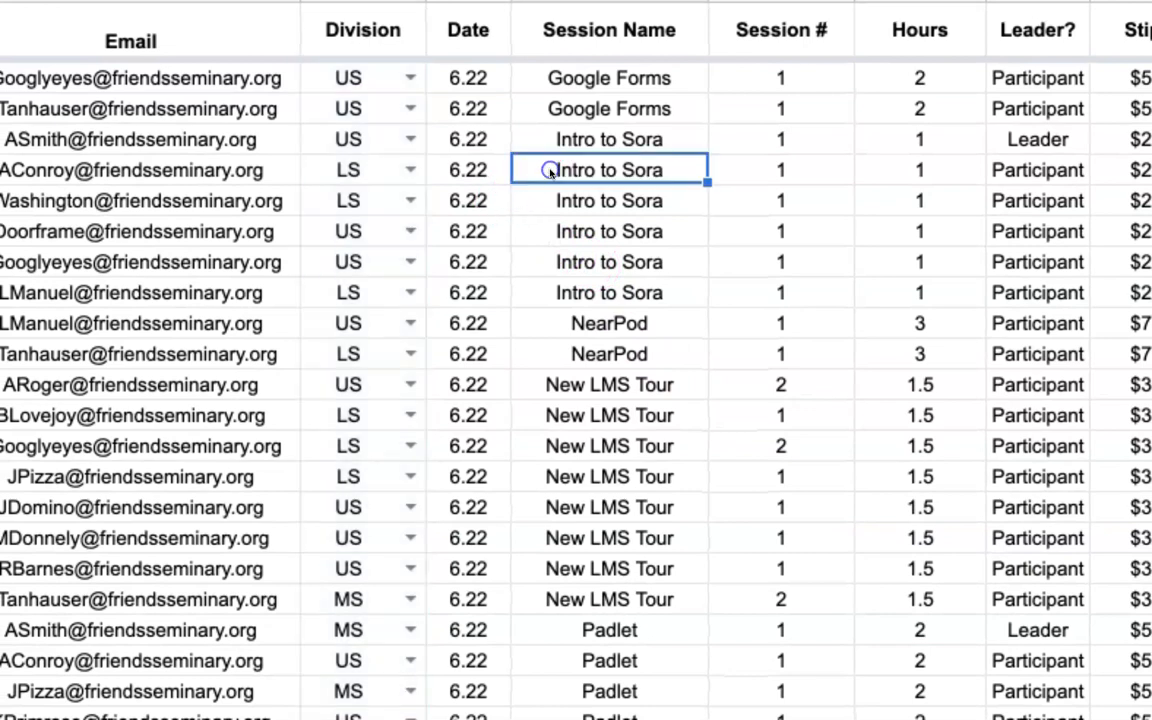
left_click(385, 177)
key("Up")
key("Delete")
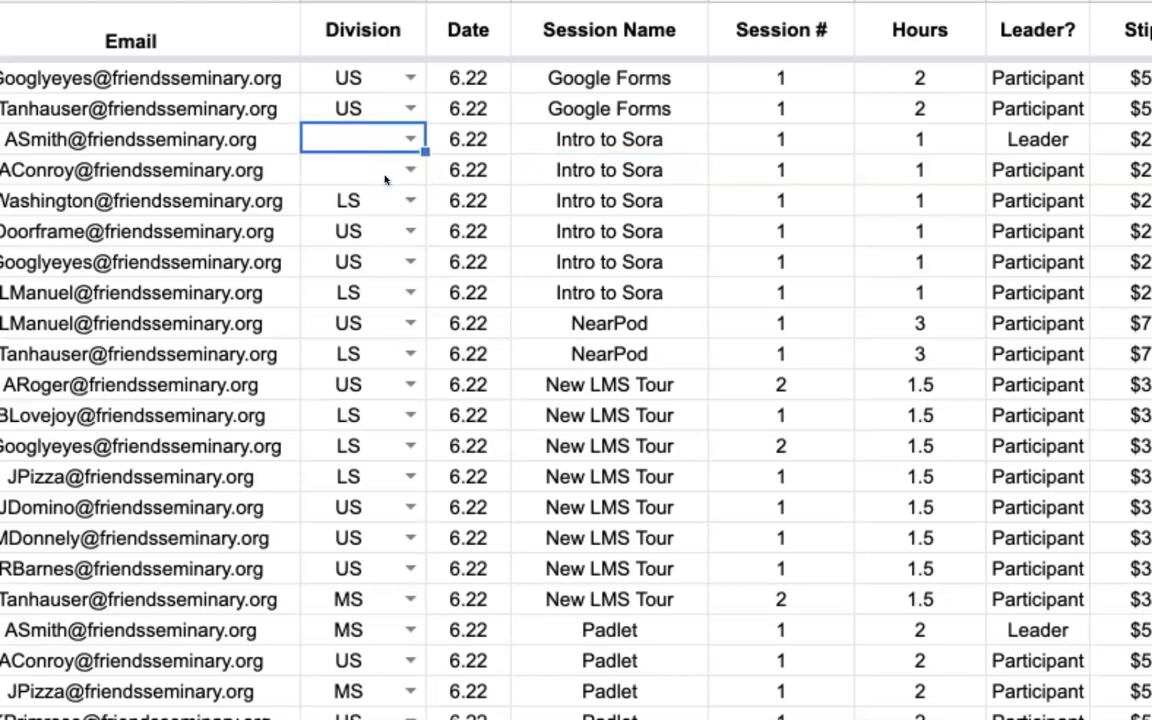
key("Up")
key("Delete")
key("Up")
key("Delete")
Choose Division values from the cell dropdown lists: MS for F5, LS for F4, US for F3 and MS for F2.
key("Down")
key("Down")
key("Down")
key("Down")
key("Down")
double_click(387, 172)
left_click(385, 176)
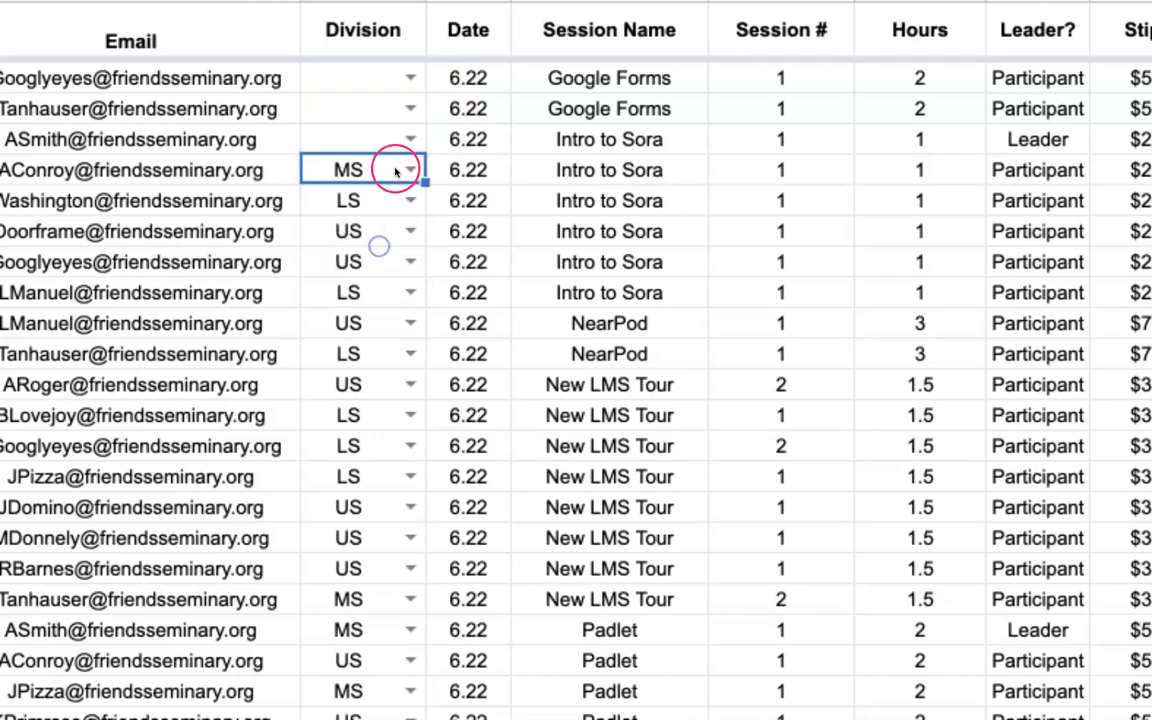
double_click(398, 139)
left_click(383, 176)
double_click(400, 107)
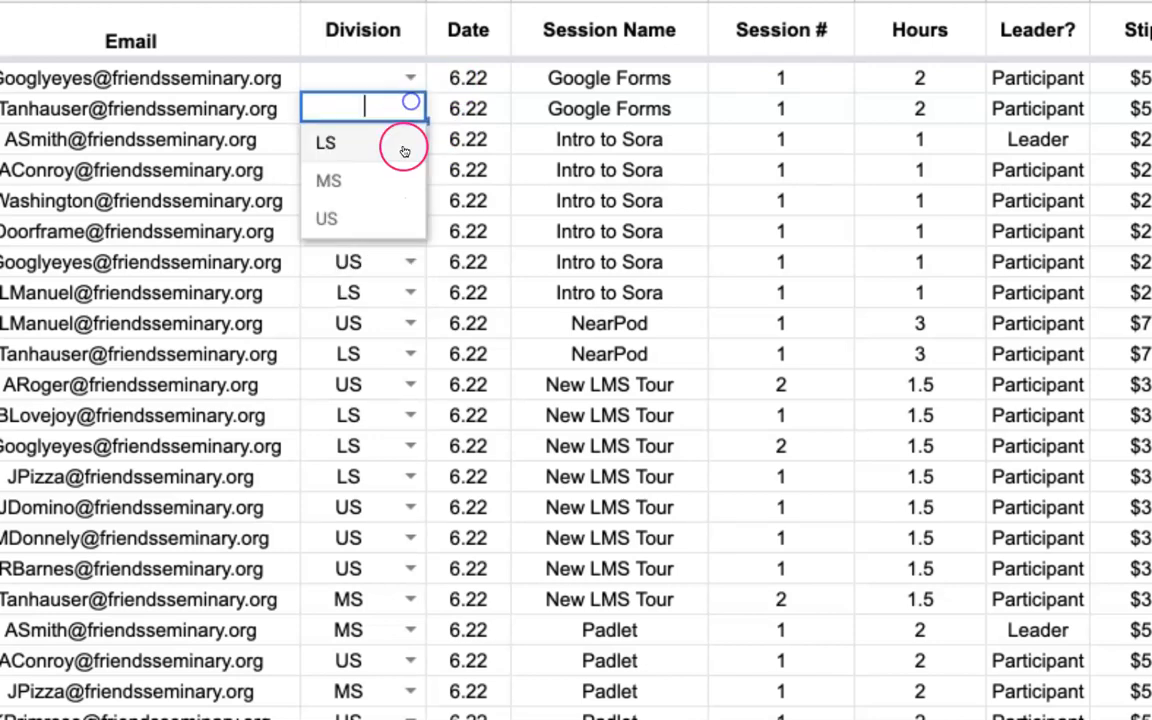
left_click(386, 216)
double_click(400, 77)
left_click(393, 148)
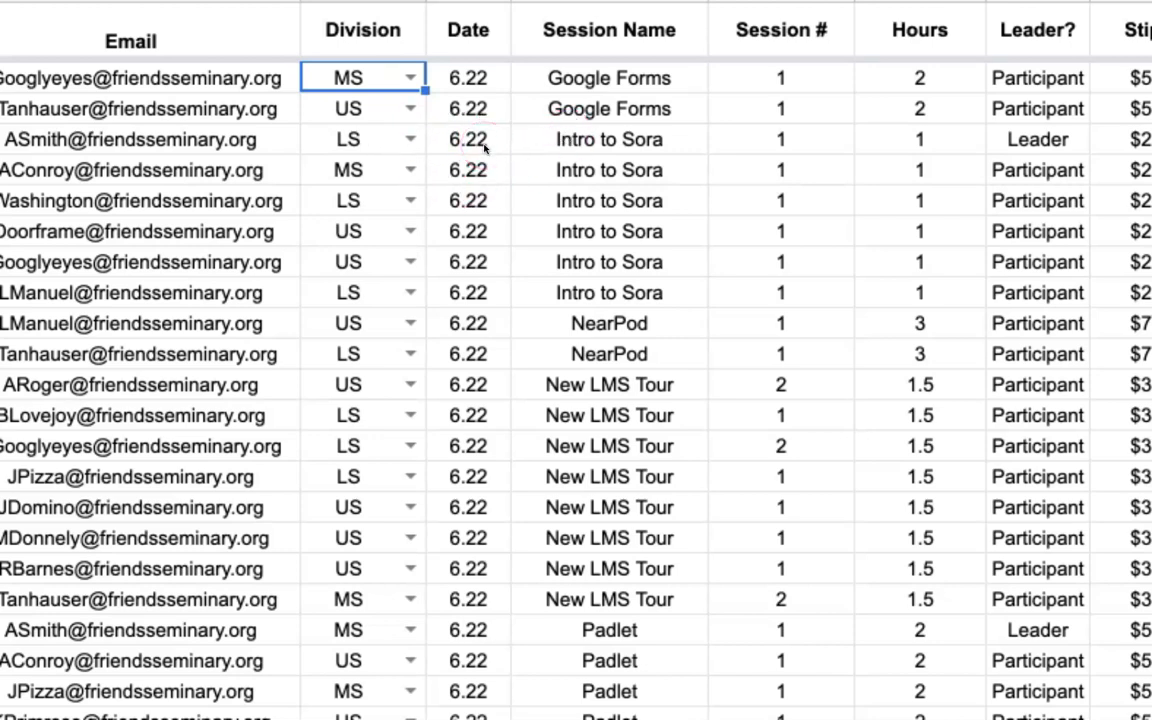
Enter US in Division cell F5 and MS in cell F6.
left_click(328, 174)
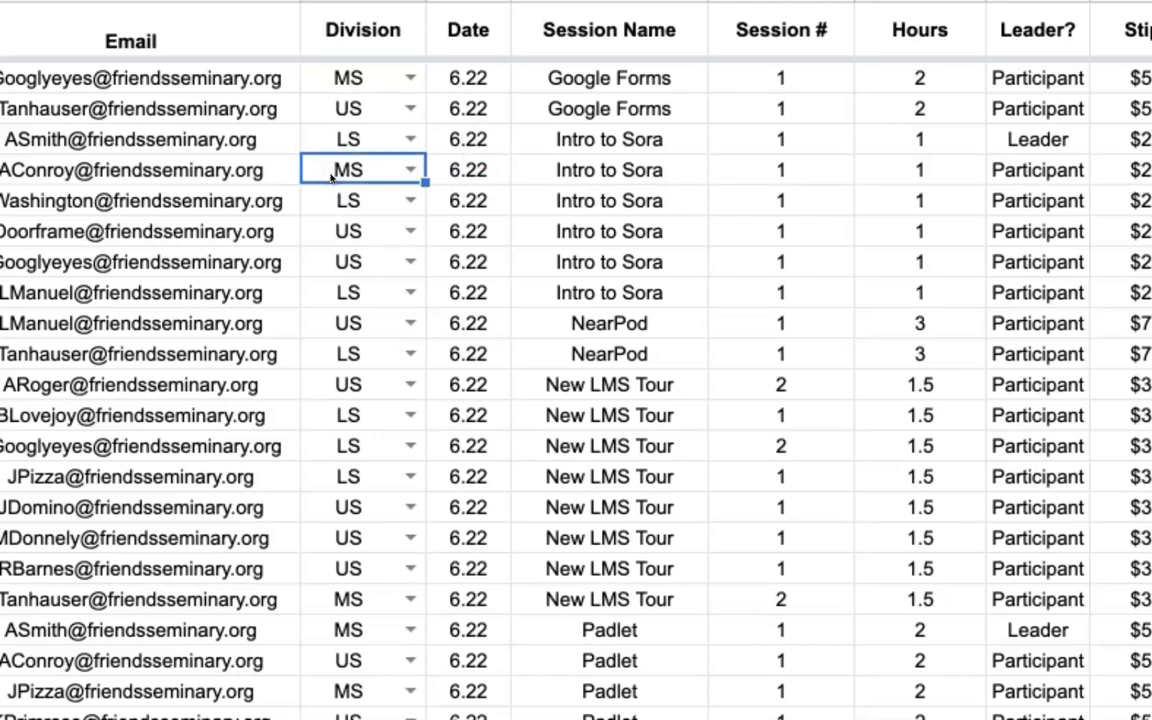
type("US")
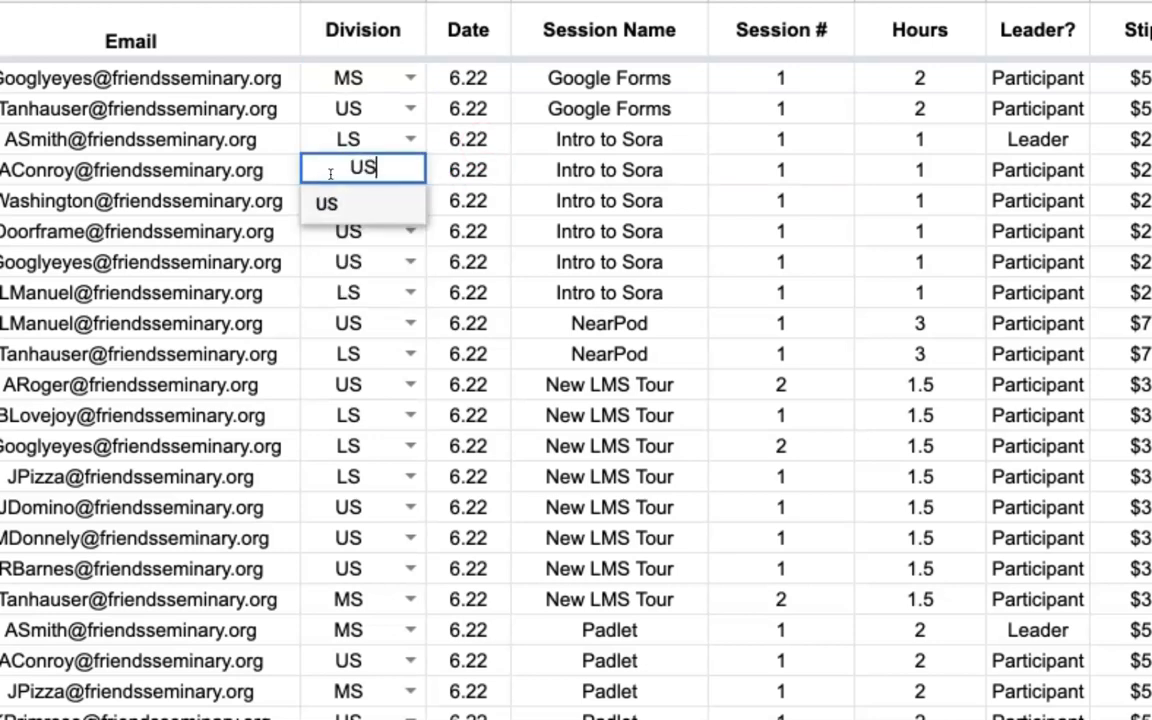
key("Return")
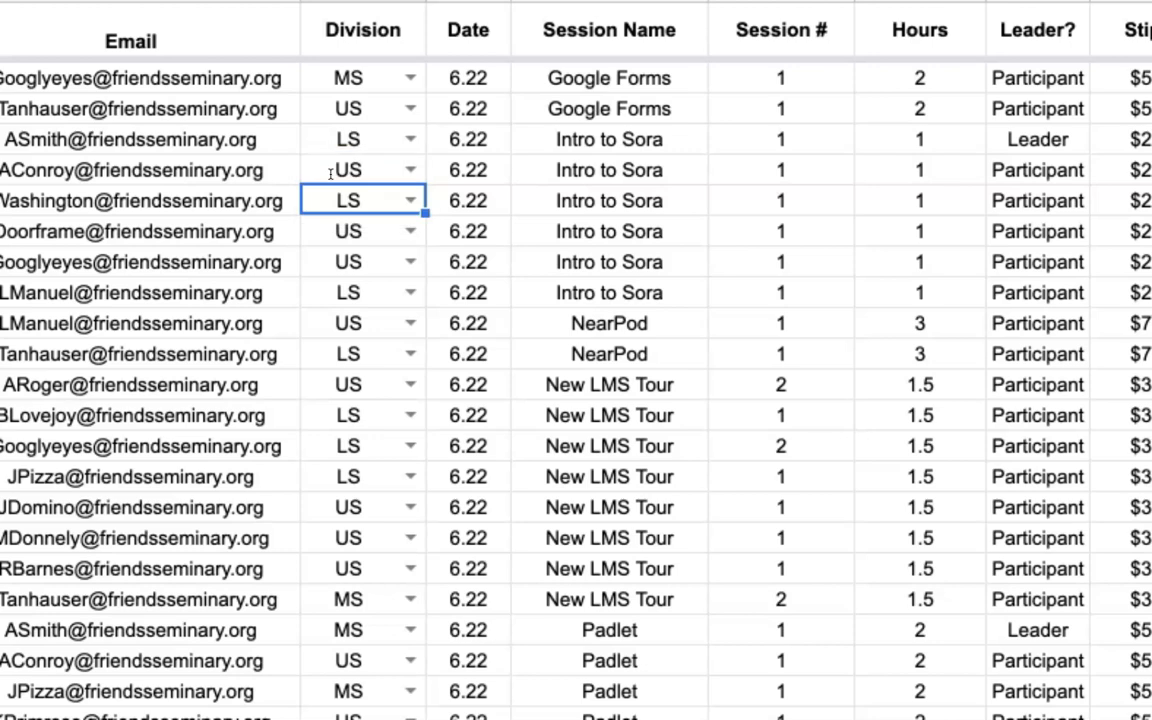
type("MS")
key("Return")
Try to enter the invalid text ad;skgj in Division cell F5 to test the validation rule.
left_click(330, 176)
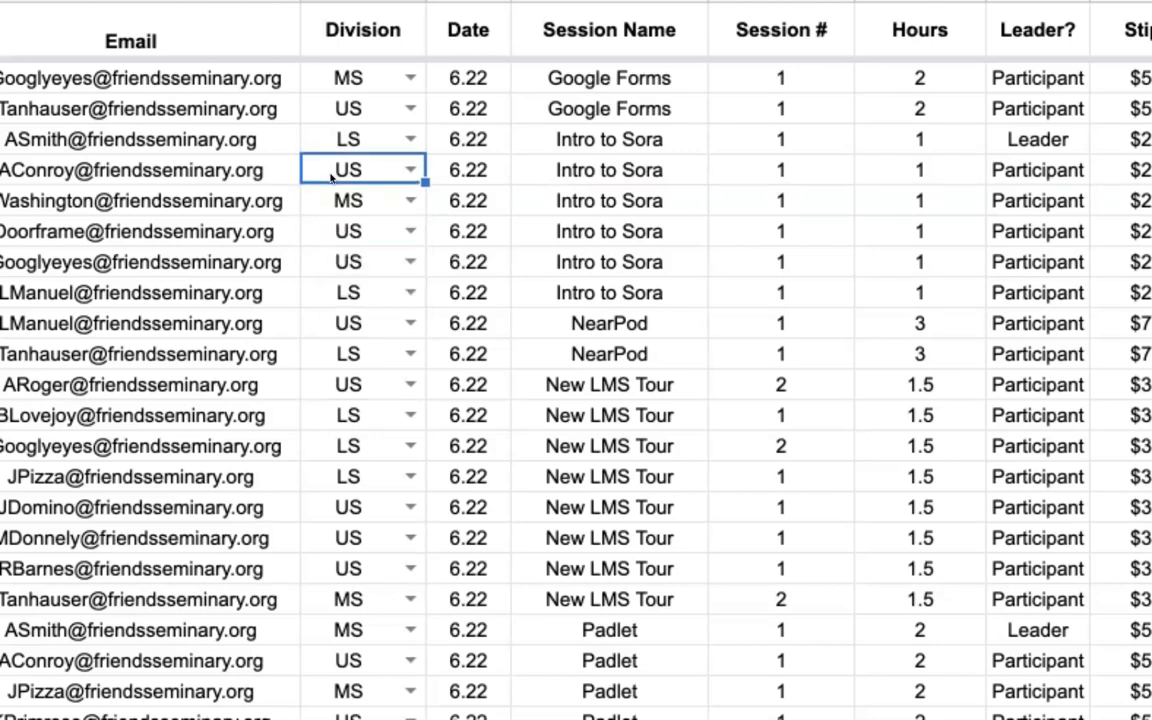
type("ad;skgj")
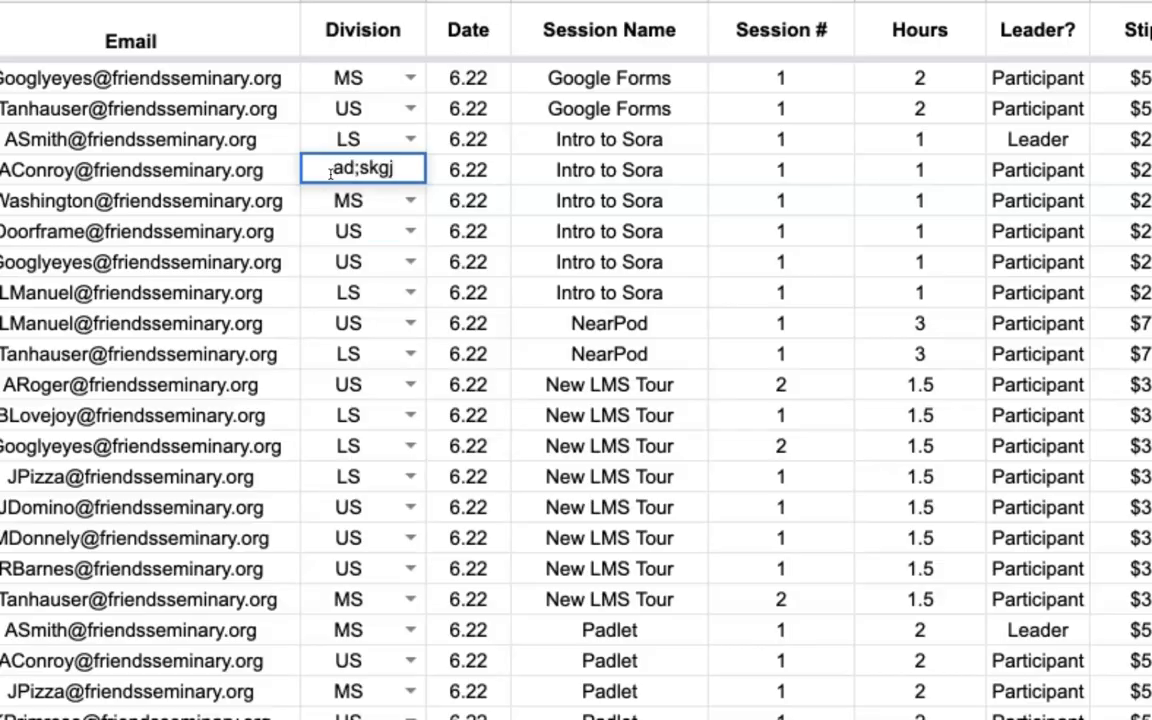
key("Return")
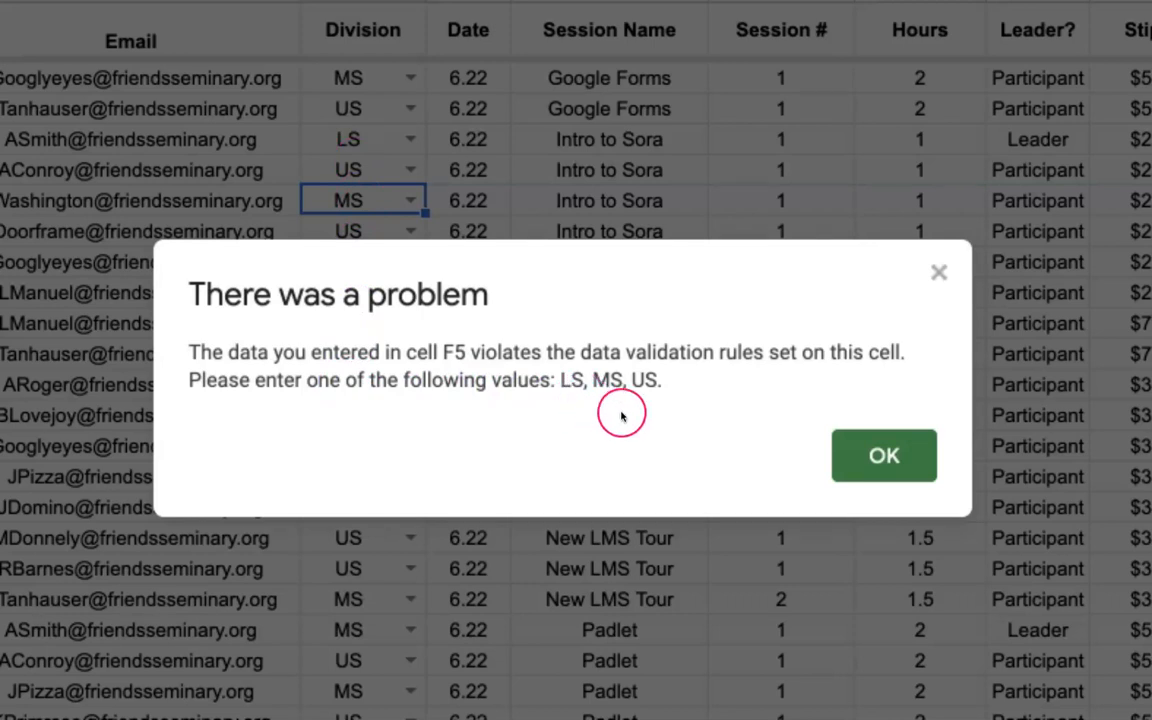
left_click(880, 450)
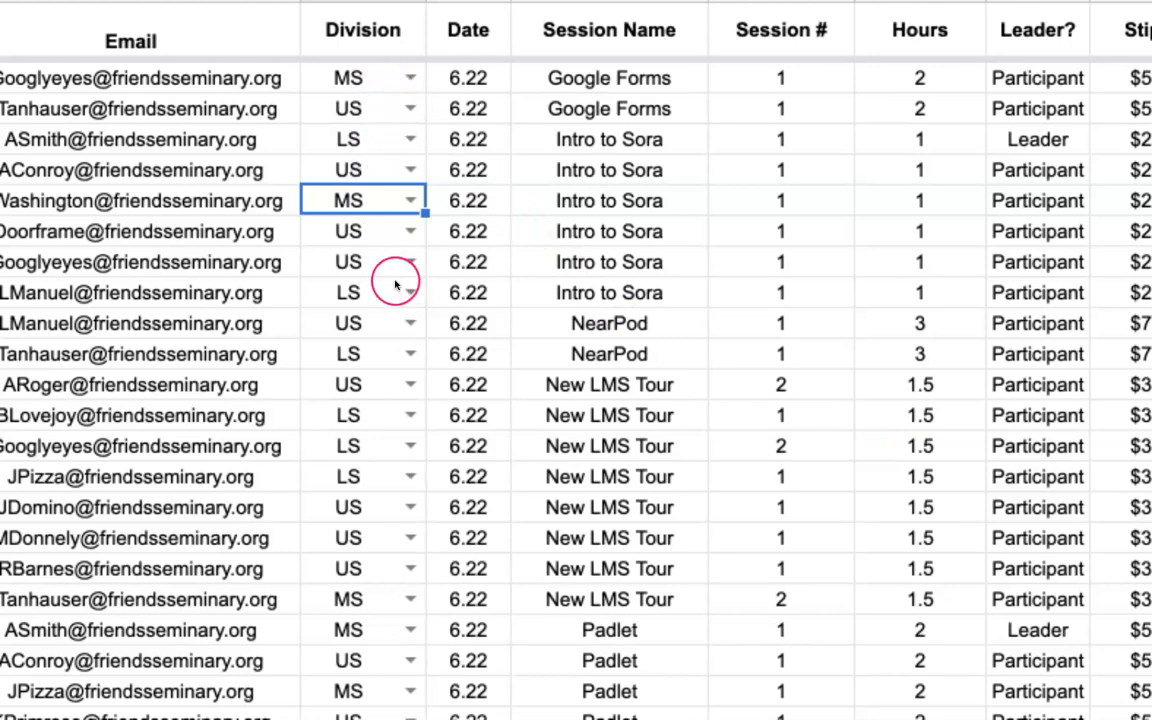
Choose LS for Division cell F5 and US for cell F6 from their dropdown lists.
left_click(402, 170)
left_click(397, 218)
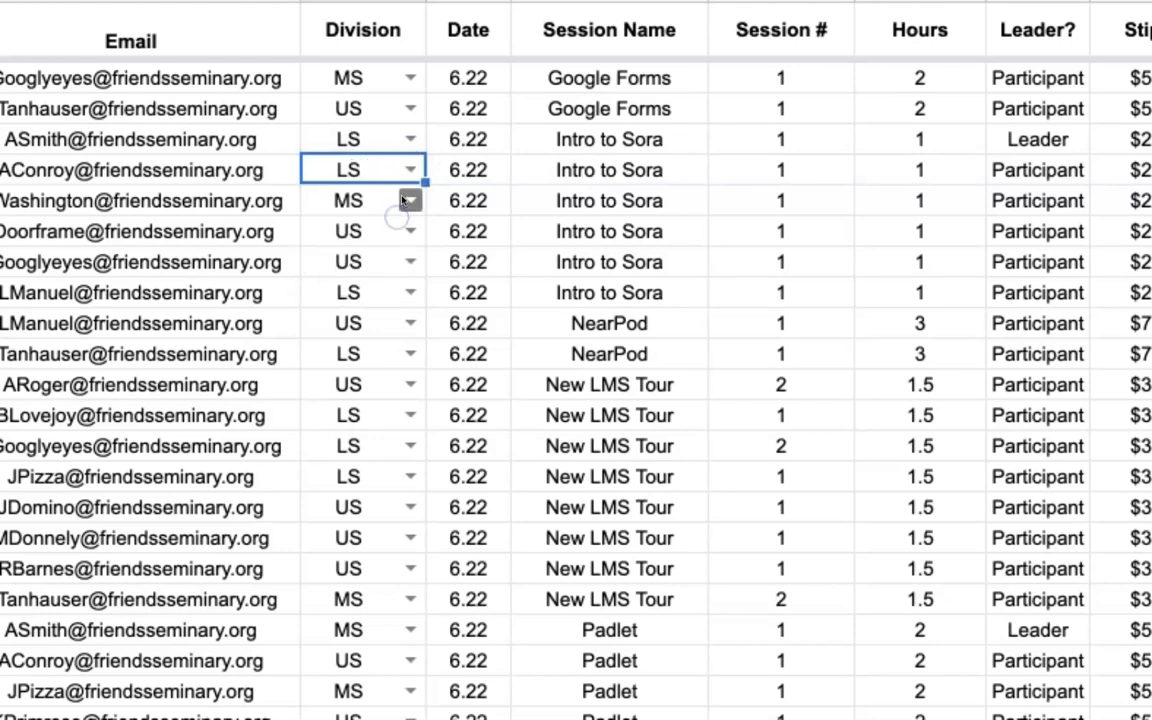
left_click(402, 201)
left_click(350, 305)
Clear all Session Name entries in cells H2:H123.
left_click(636, 250)
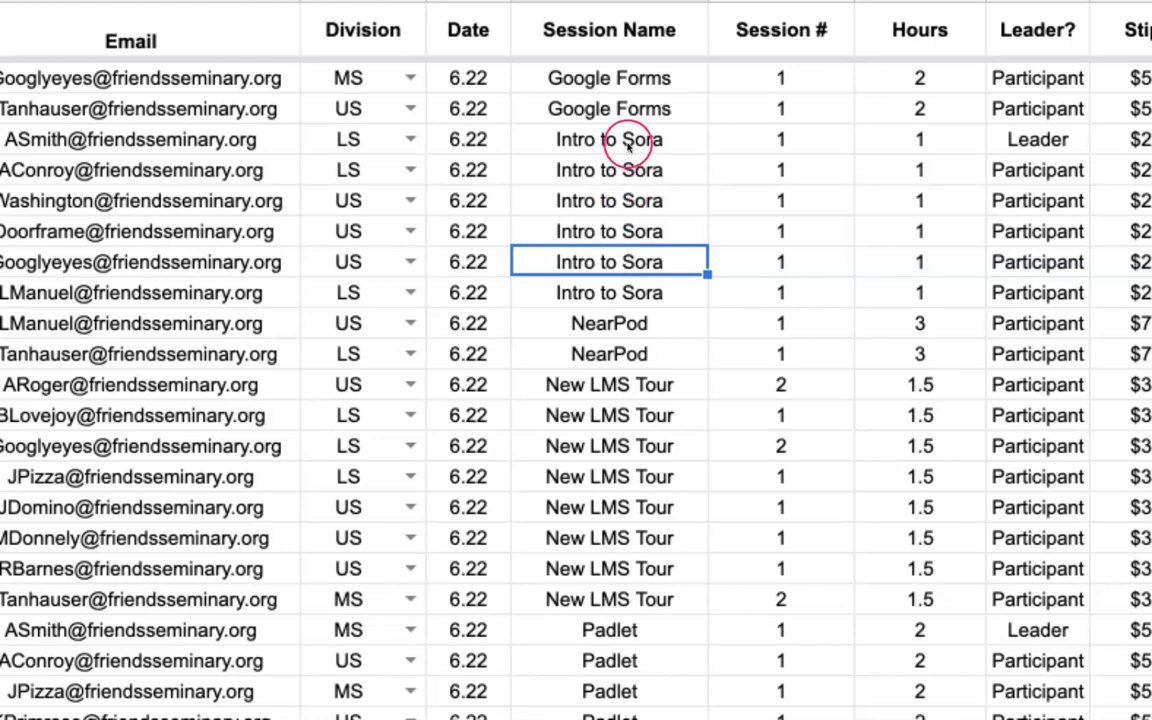
left_click(632, 88)
key("ctrl+shift+Down")
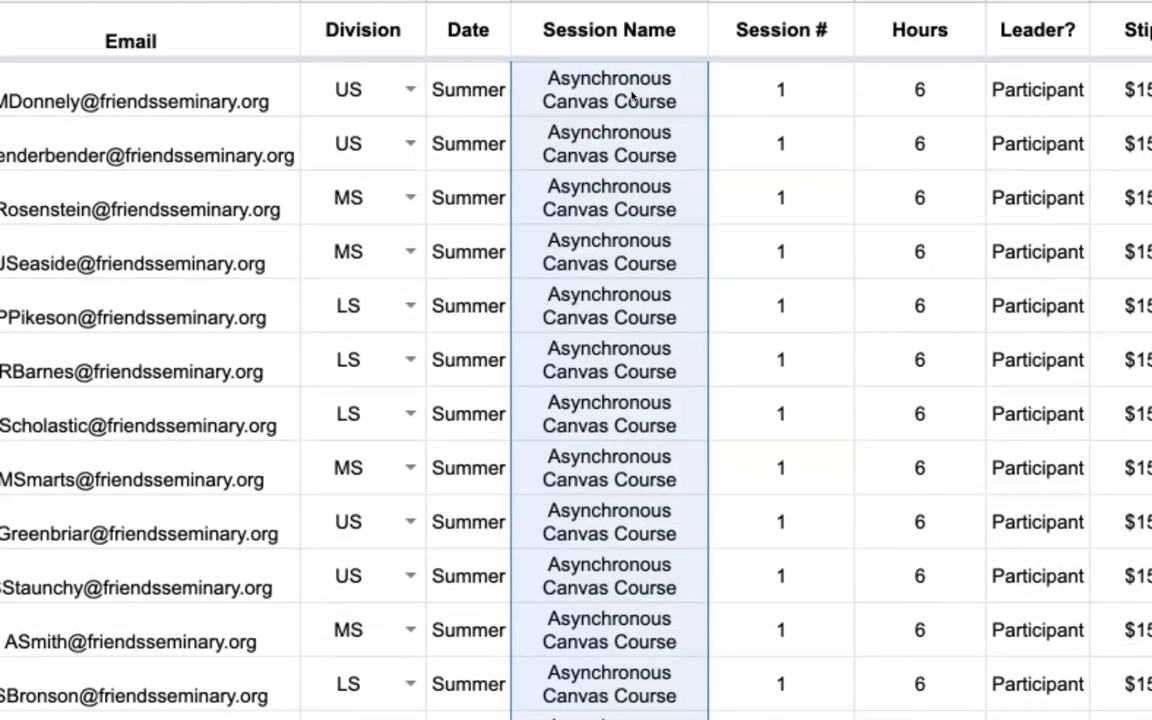
key("Delete")
scroll(676, 411, "up", 15)
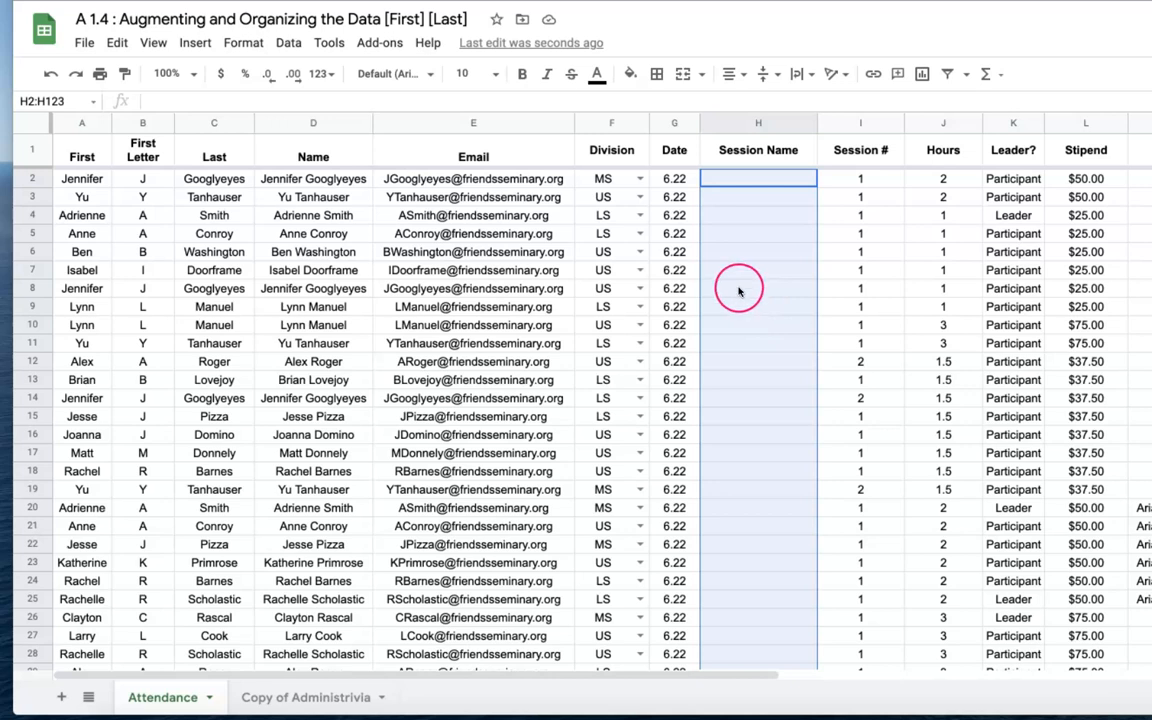
Add a dropdown validation rule to Session Name cells H2:H123 using the range 'Copy of Administrivia'!A2:A21 and rejecting invalid input.
left_click(290, 43)
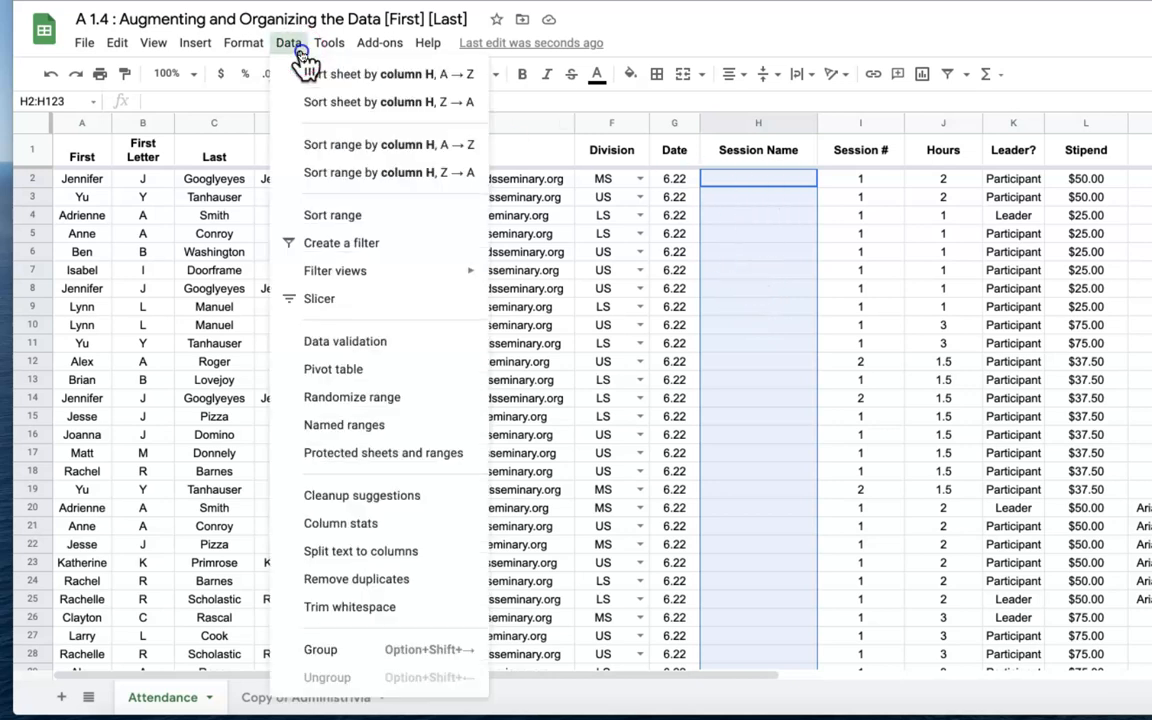
left_click(375, 342)
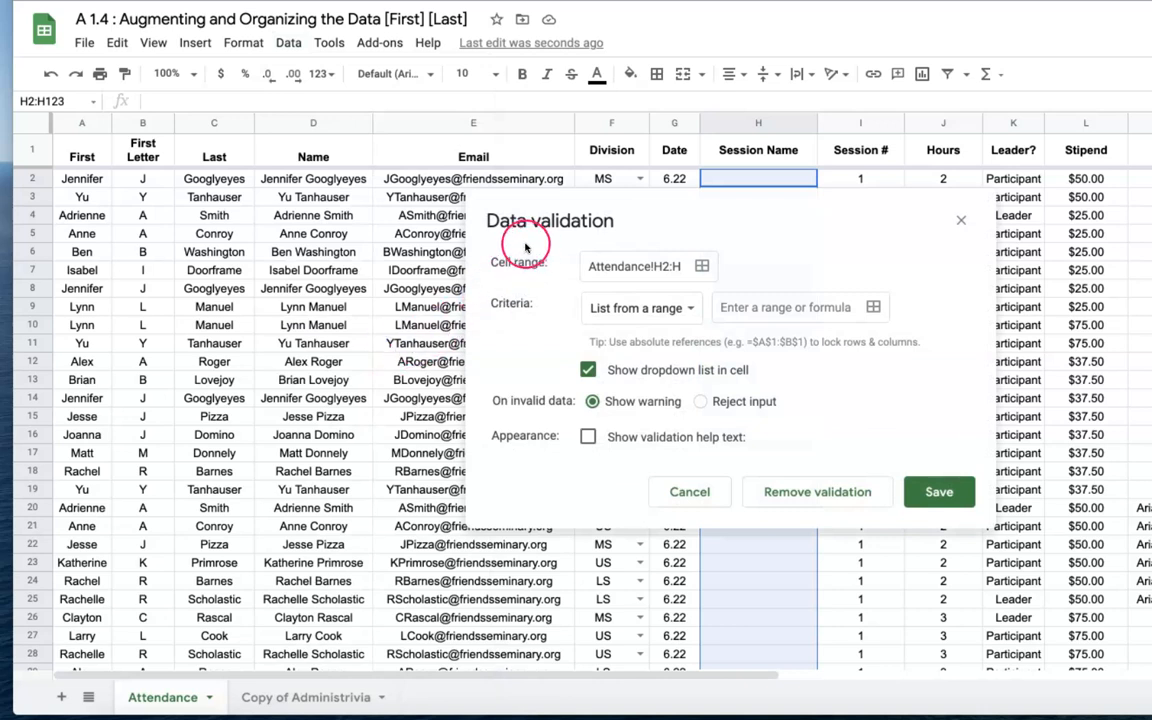
left_click(699, 401)
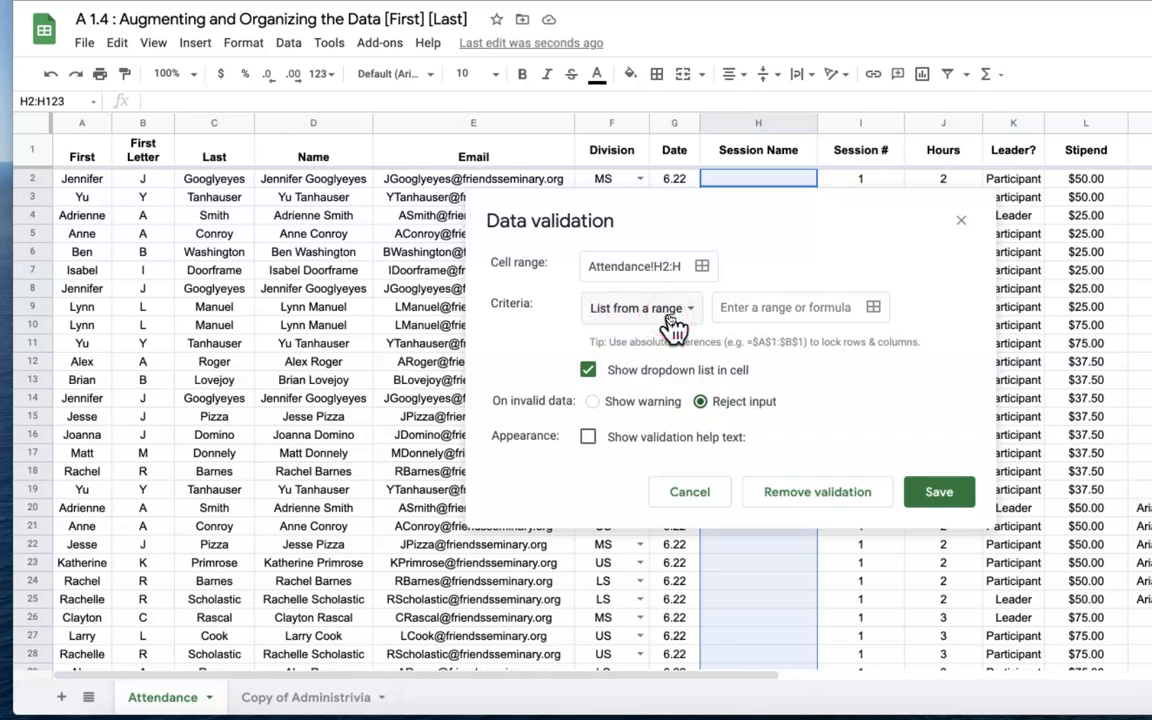
left_click(874, 310)
left_click(293, 697)
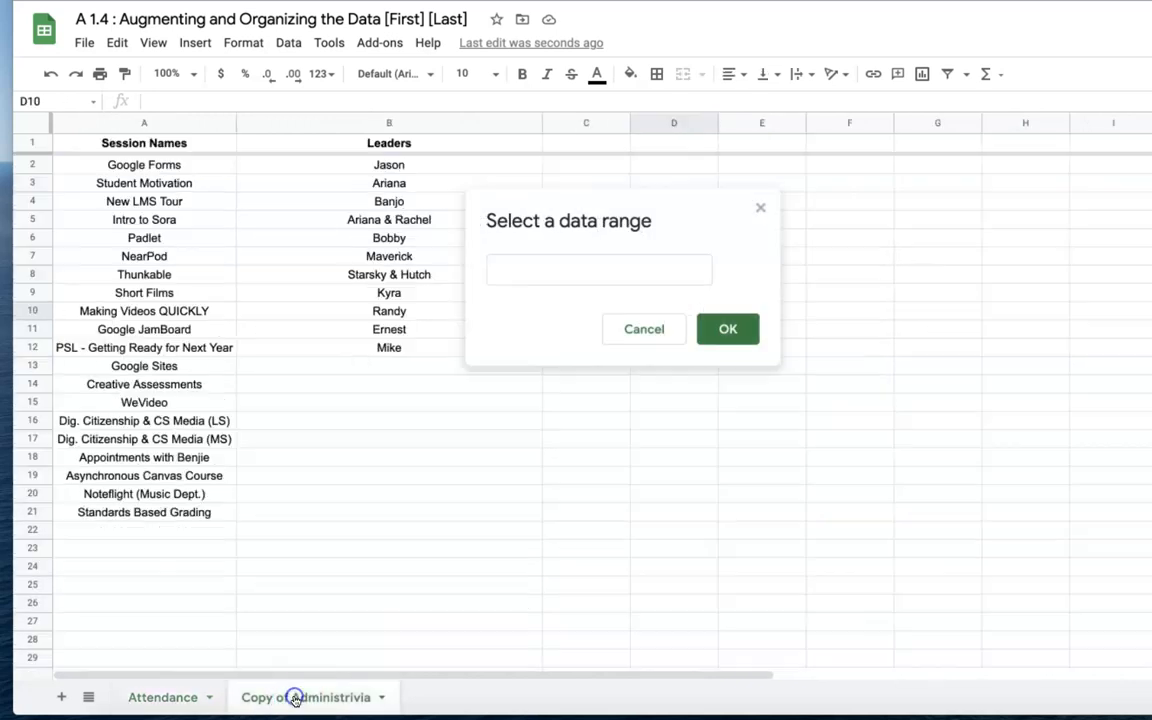
left_click_drag(152, 163, 149, 517)
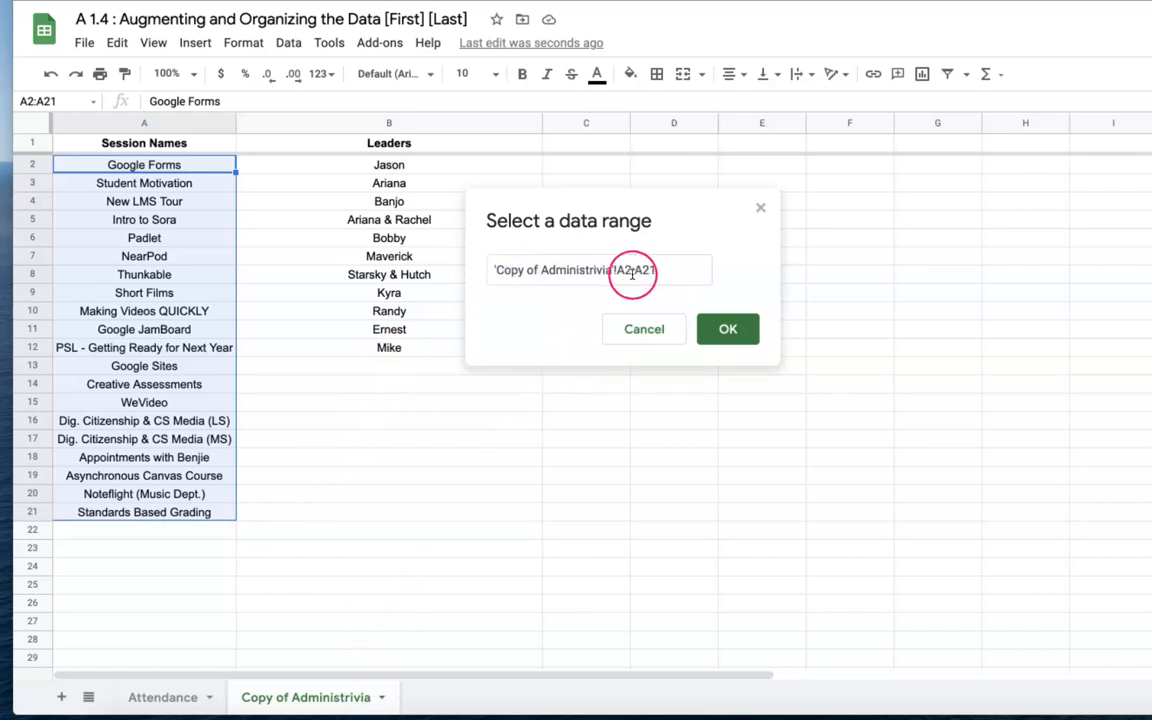
left_click(728, 333)
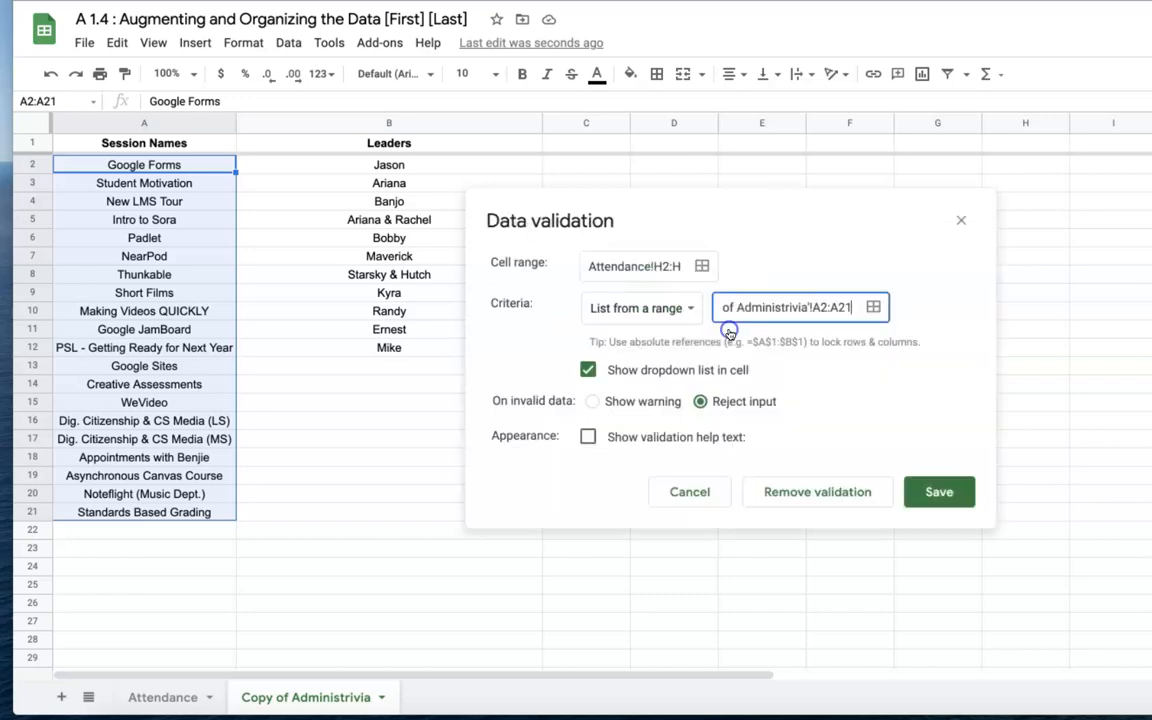
left_click(948, 505)
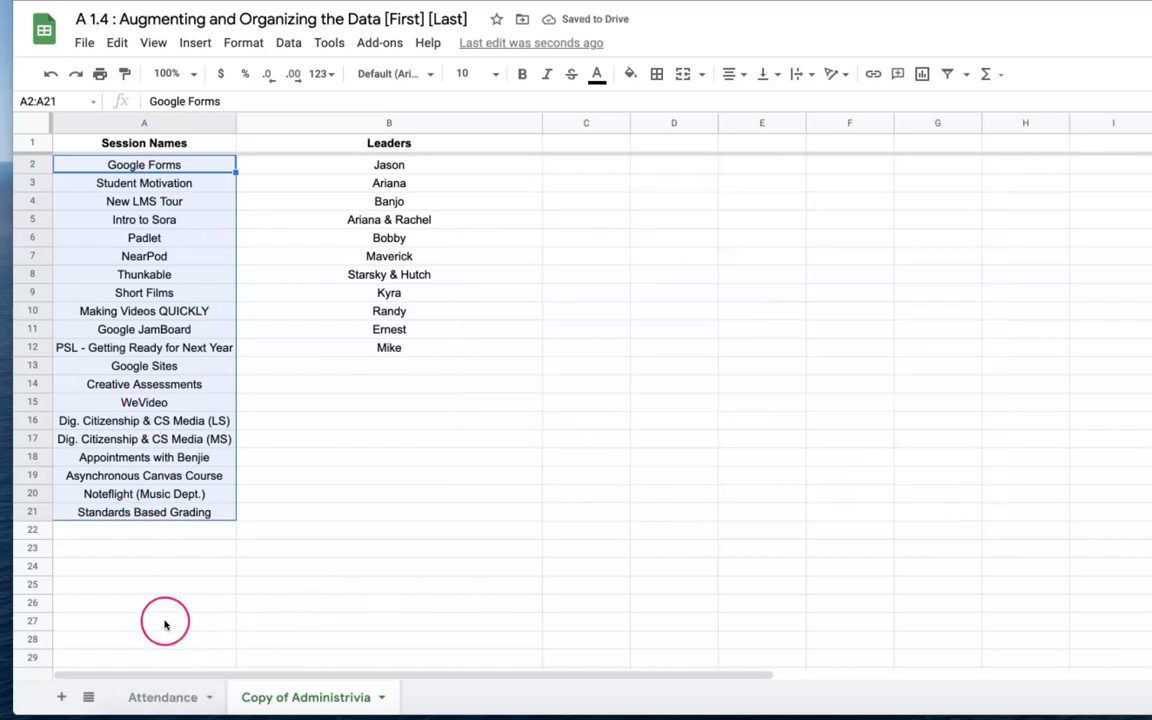
Compare the Session Name dropdown options in Attendance cell H2 with the Session Names list on the Copy of Administrivia sheet.
left_click(155, 702)
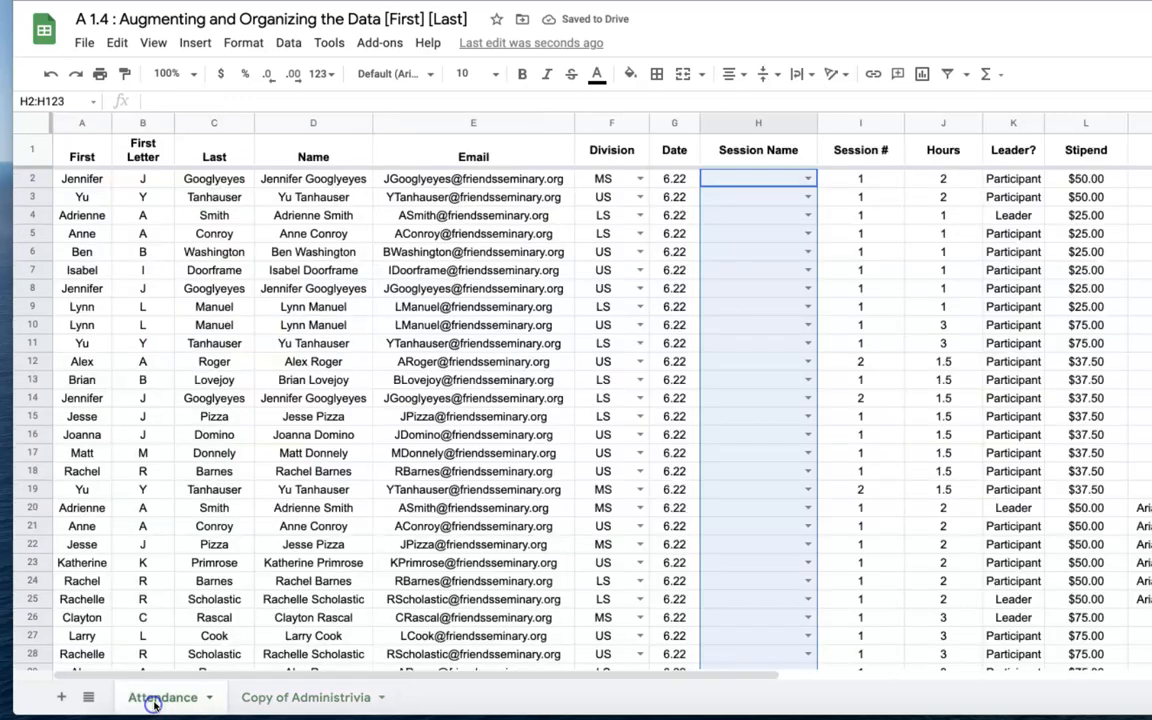
left_click(808, 179)
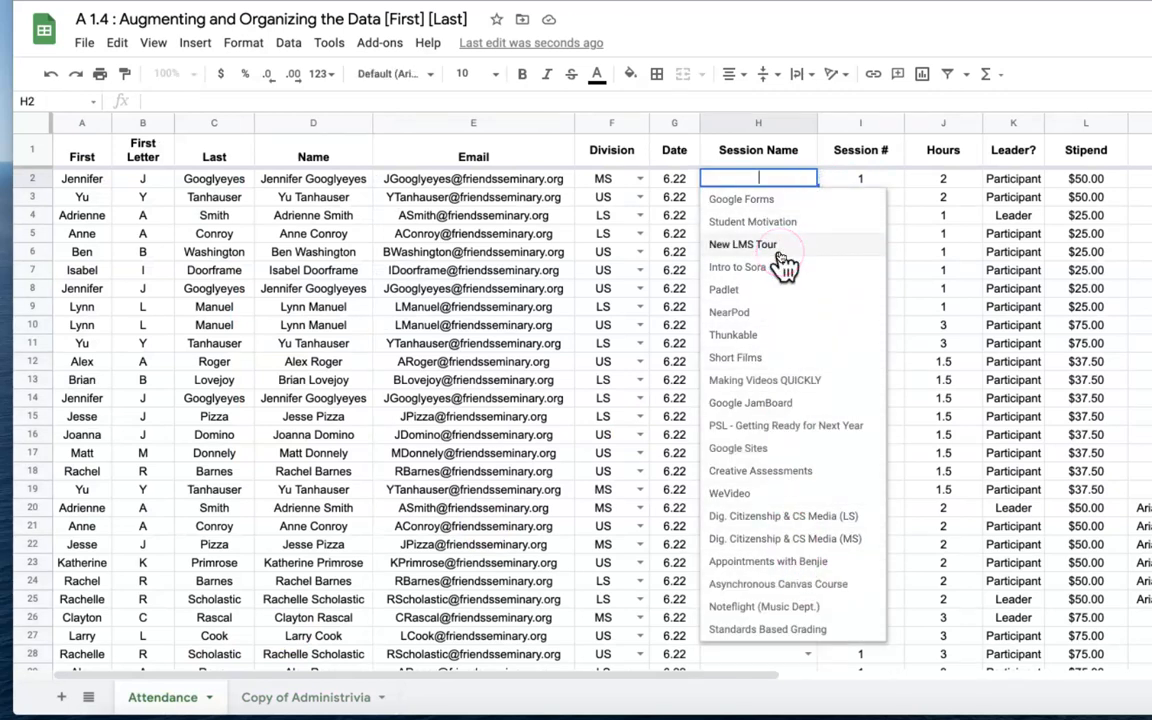
left_click(312, 697)
left_click_drag(278, 469, 277, 463)
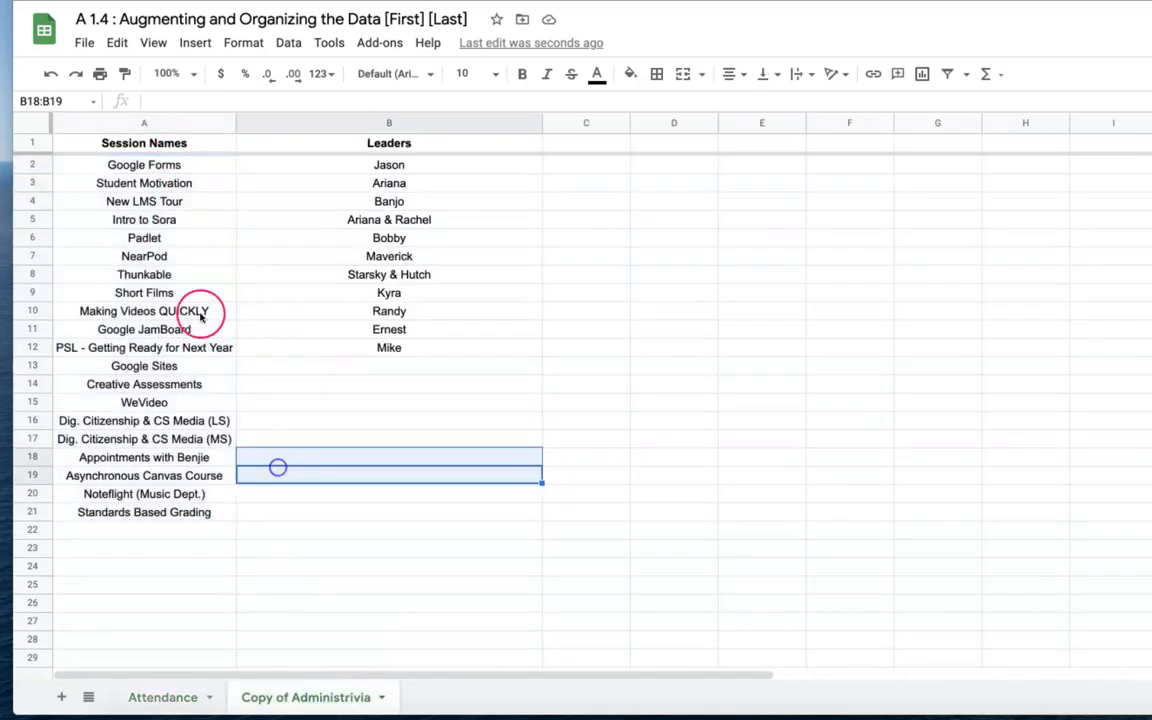
left_click(275, 611)
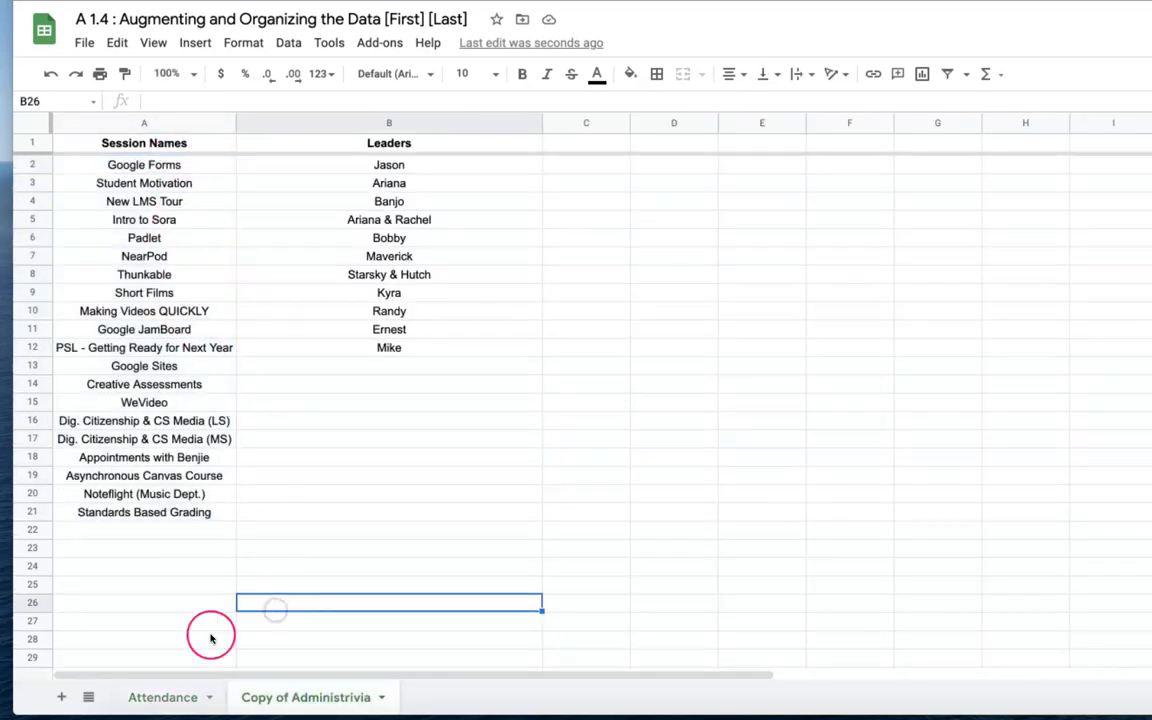
On the Attendance sheet, choose New LMS Tour, Google Forms, Short Films and Google Sites from the dropdowns in Session Name cells H2 to H5.
left_click(172, 697)
left_click(807, 180)
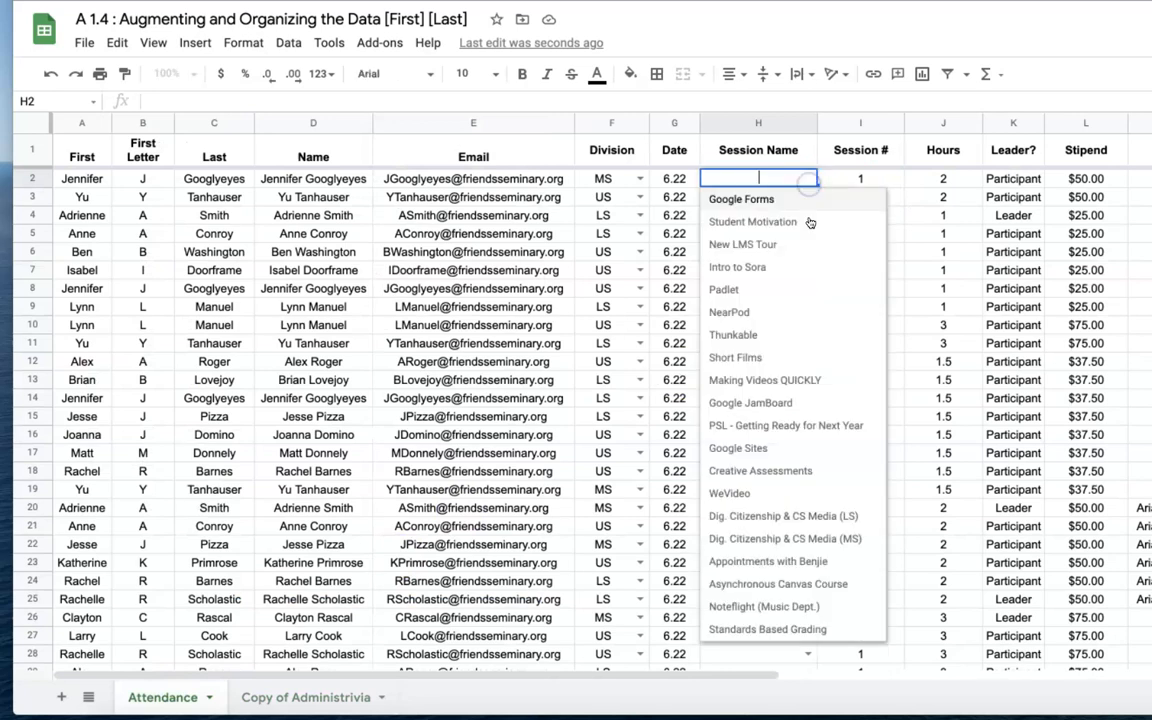
left_click(812, 249)
left_click(807, 199)
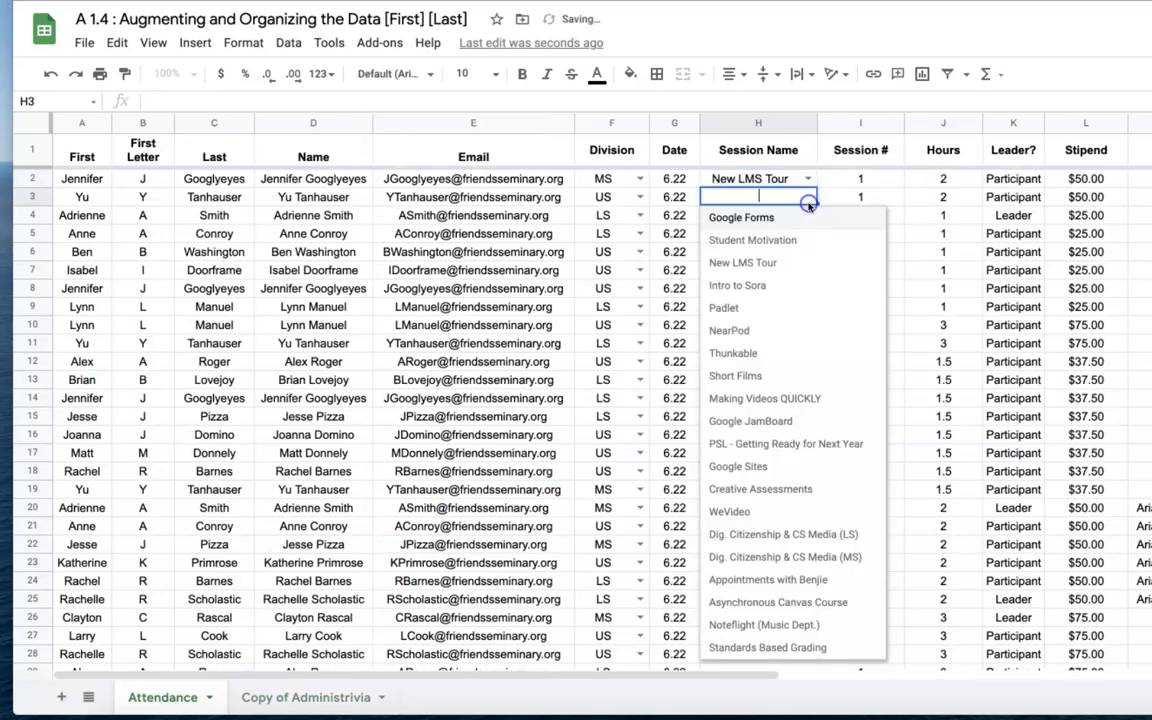
left_click(800, 220)
left_click(806, 215)
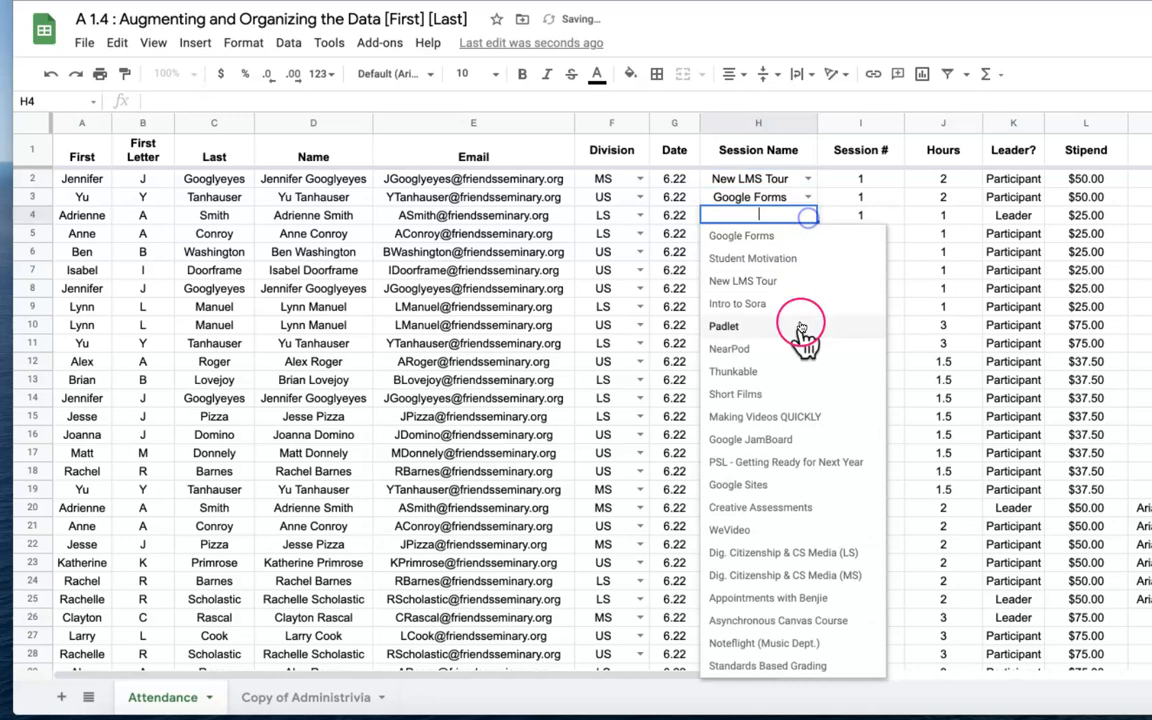
left_click(821, 400)
left_click(806, 235)
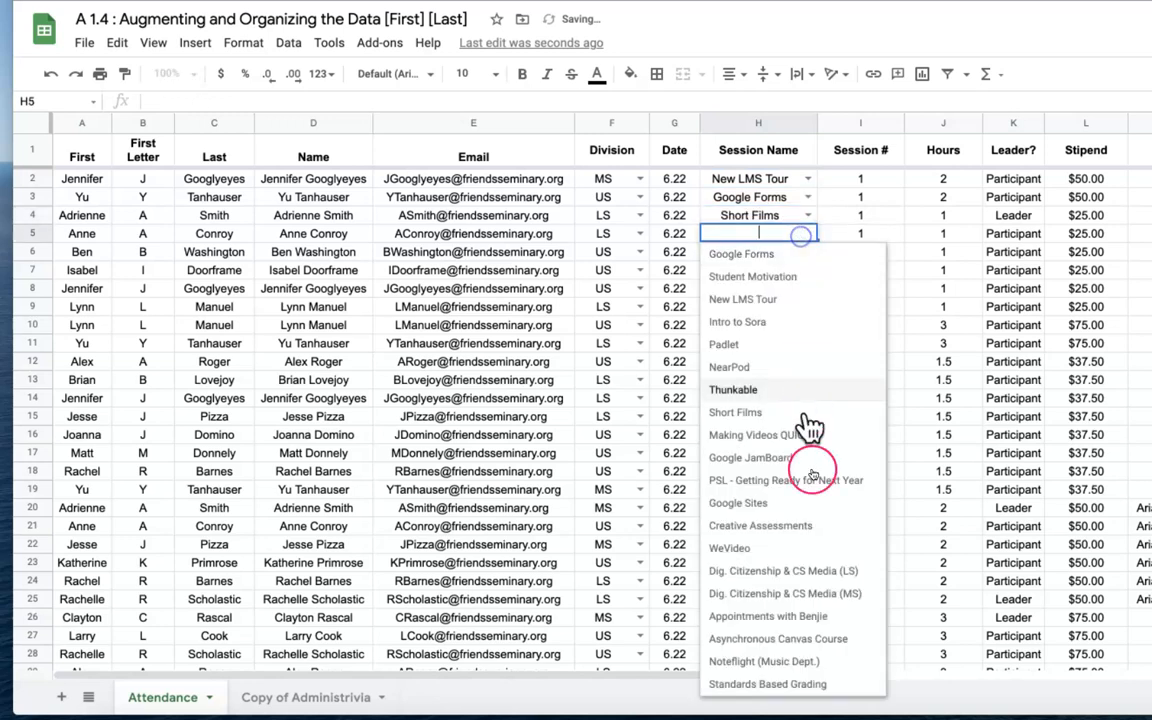
left_click(827, 510)
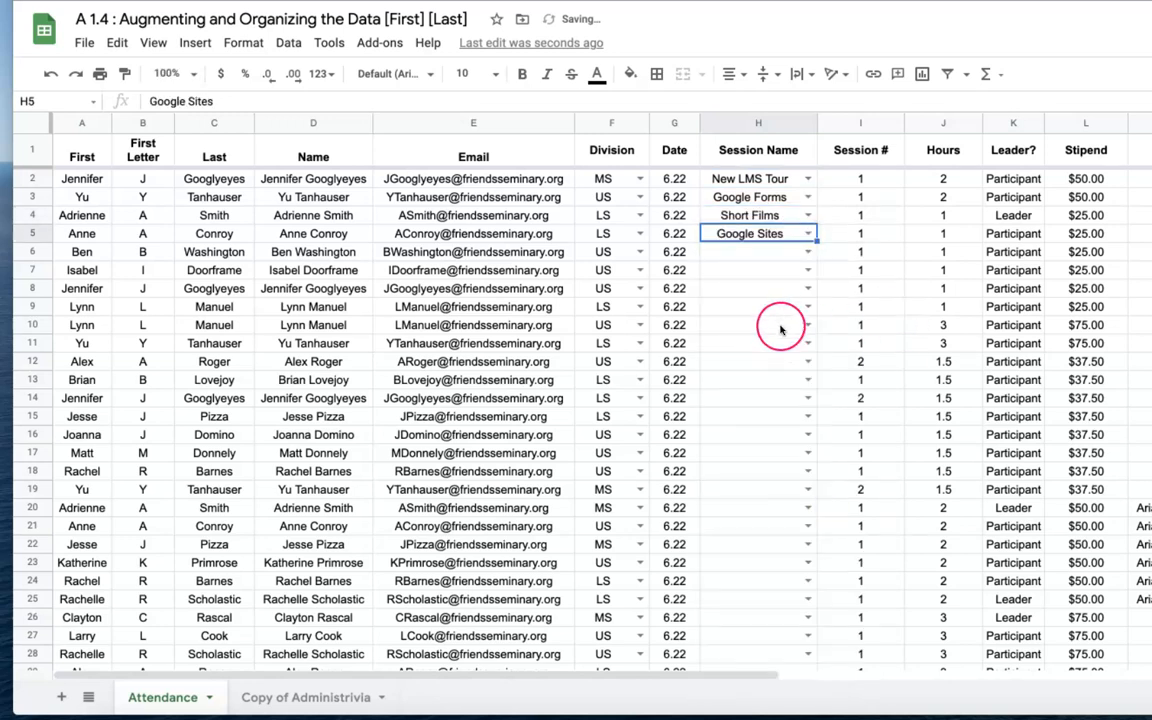
Try to enter the invalid text fhas in Session Name cell H6 to test the validation rule.
left_click(742, 252)
type("fhas")
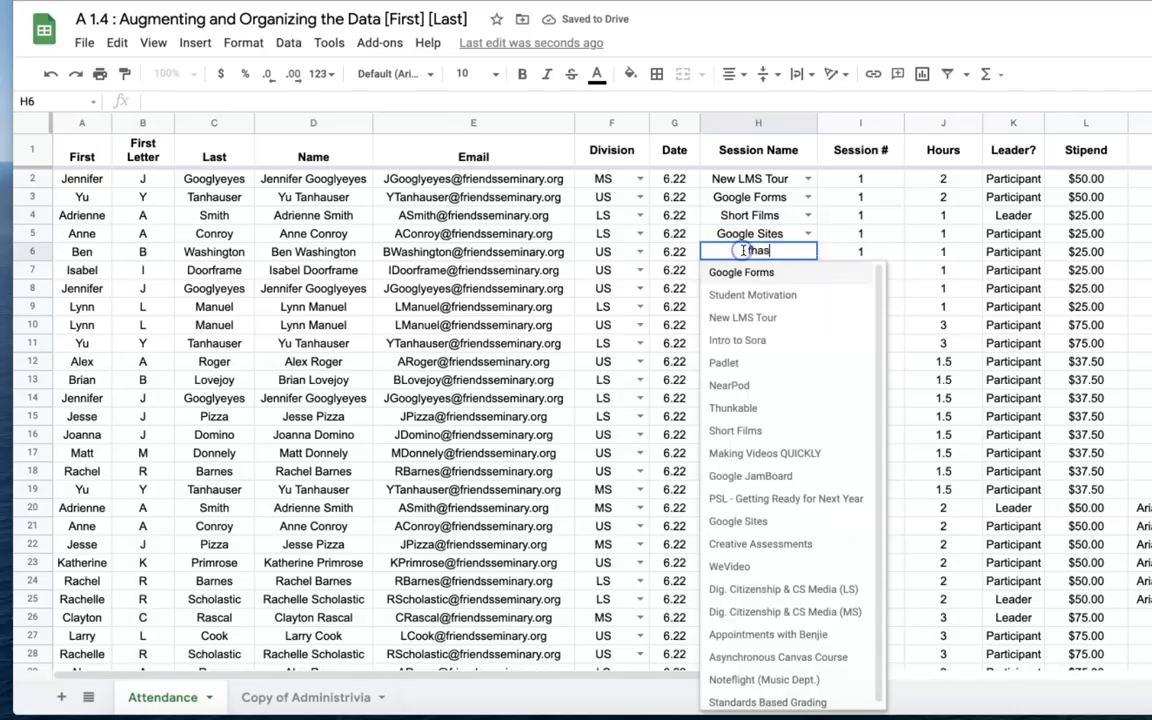
key("Return")
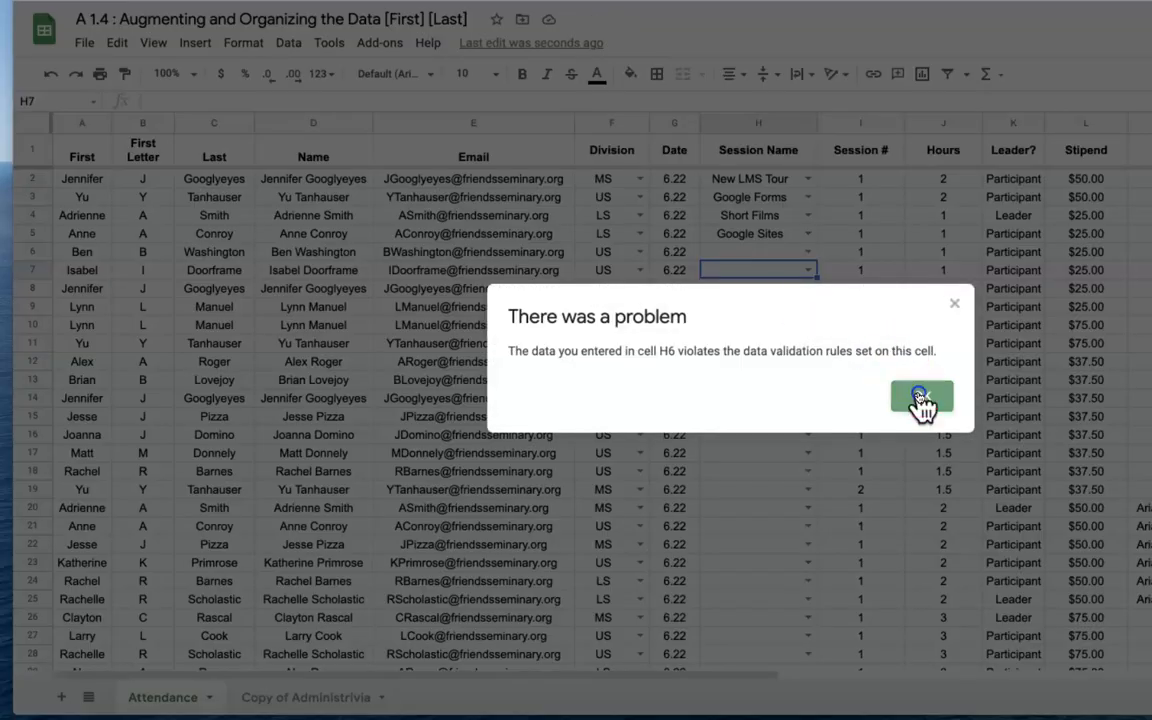
left_click(918, 394)
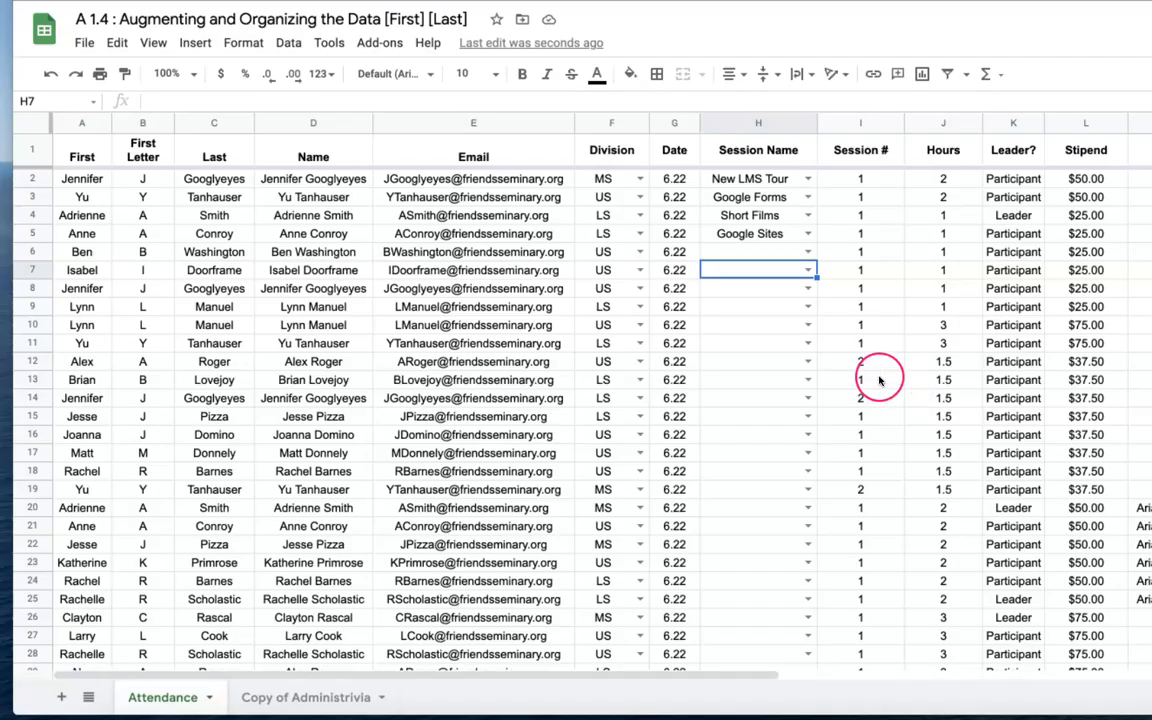